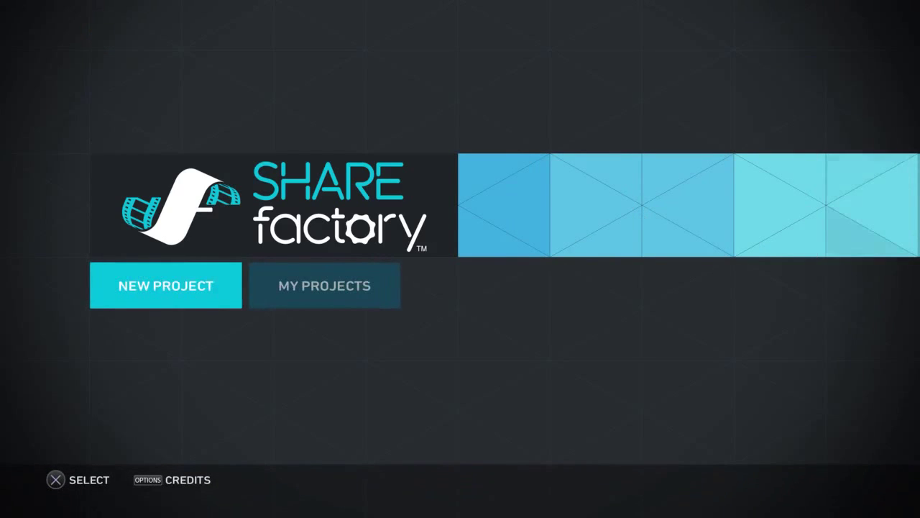
- Open the saved project "Velocity 2X Levels 5-8" for editing
key(Right)
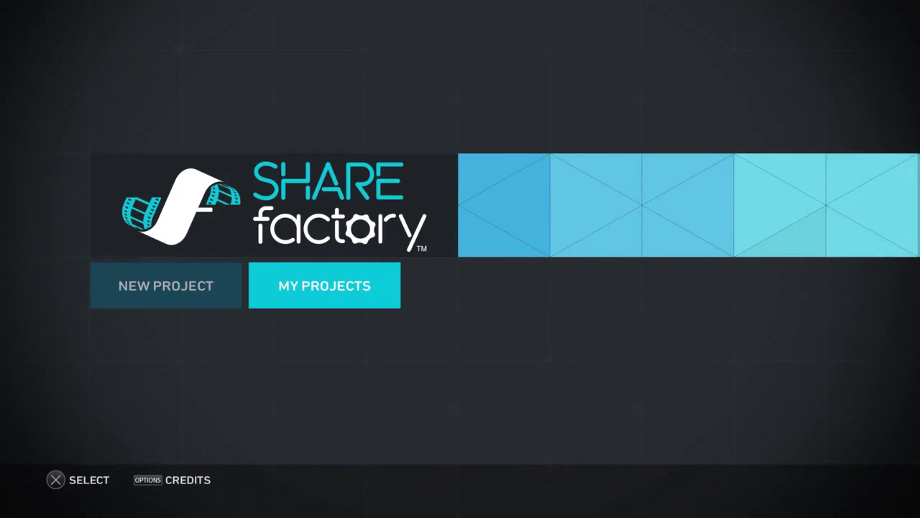
key(Return)
key(Right)
key(Right)
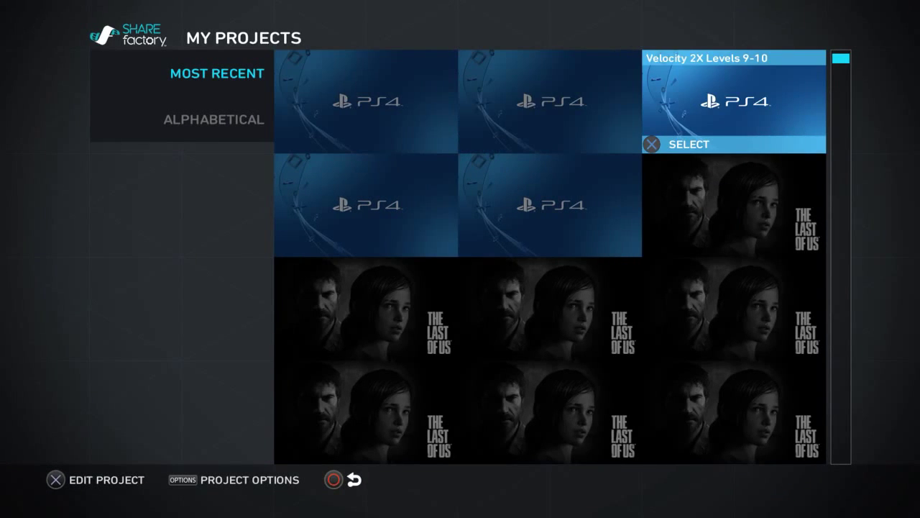
key(Down)
key(Left)
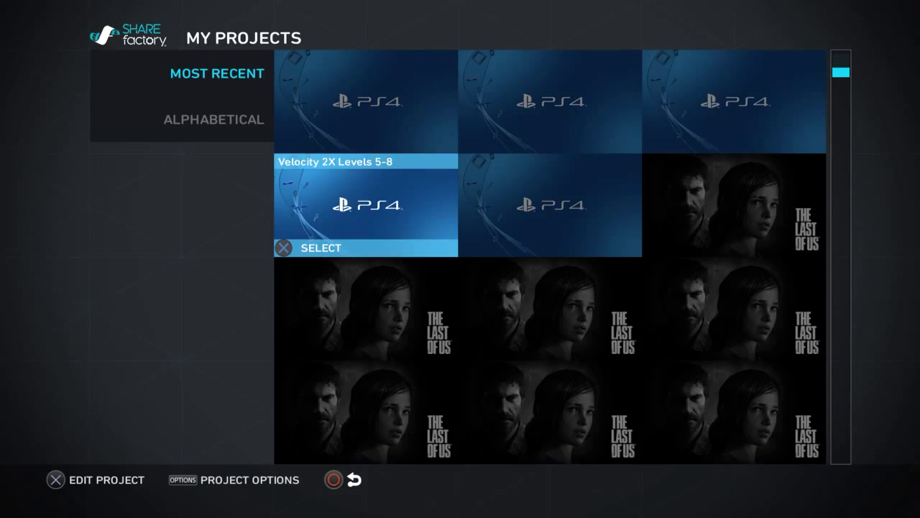
key(Return)
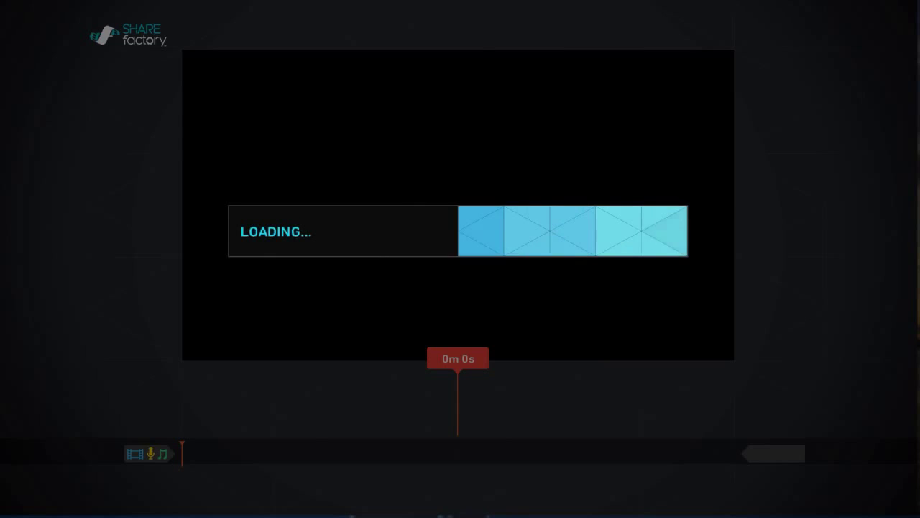
- Find the cutscene frame of the blonde heroine at 0m 15s and capture it full screen as a screenshot
key(Right)
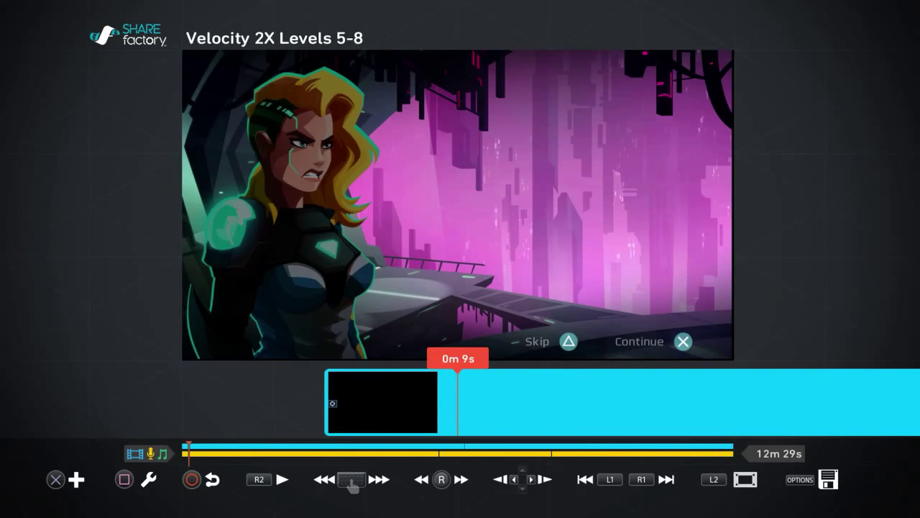
key(Right)
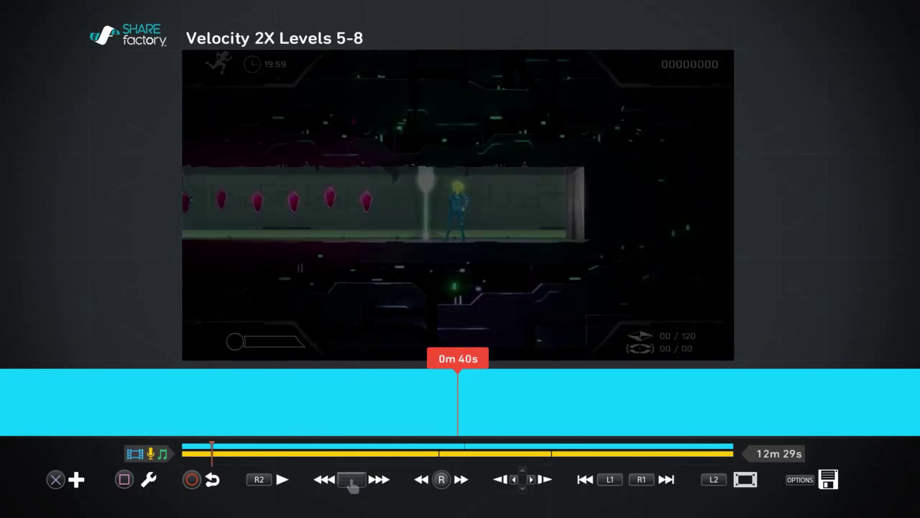
key(Left)
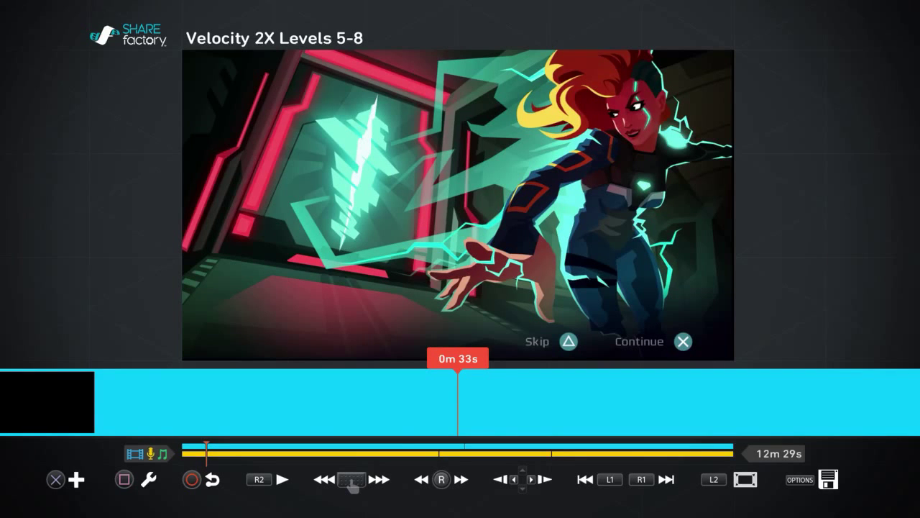
key(Left)
key(Right)
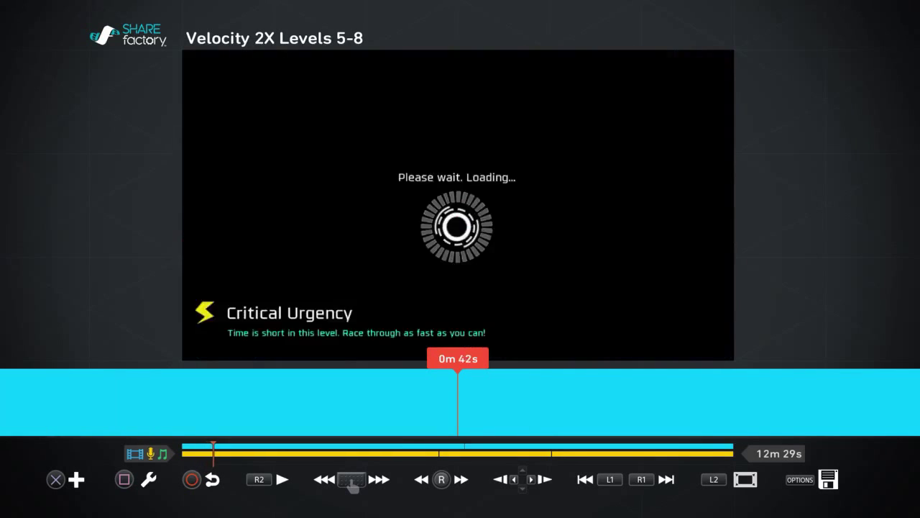
key(Left)
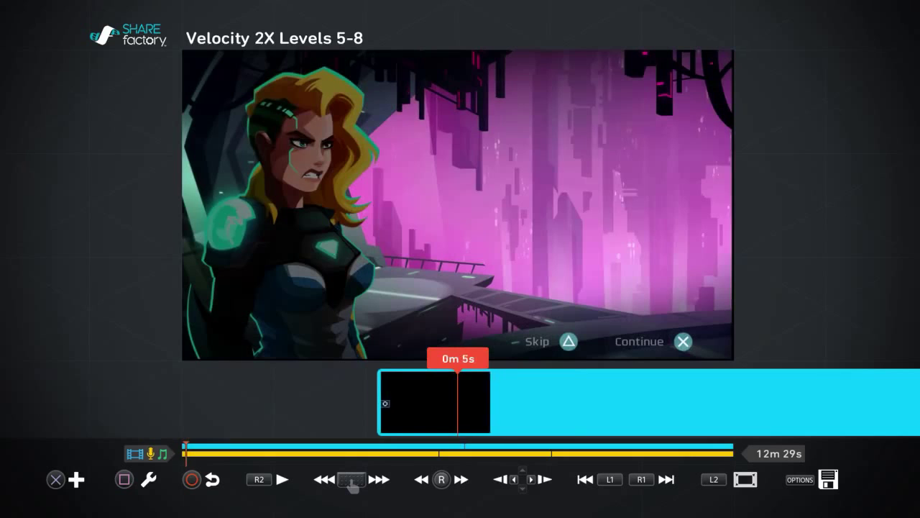
key(Right)
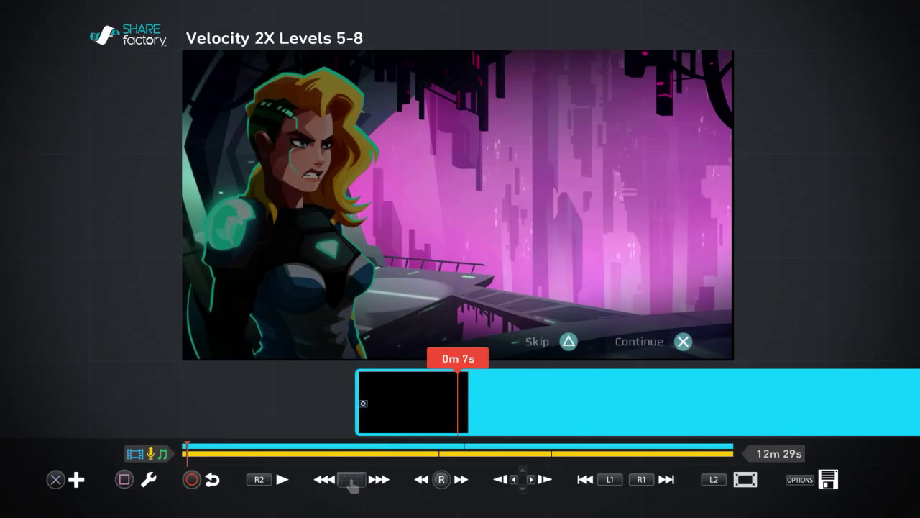
key(Right)
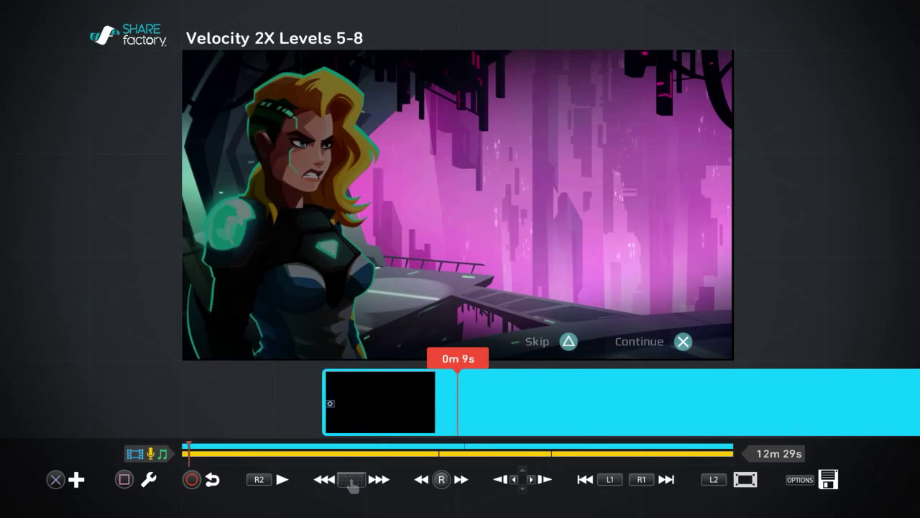
key(Right)
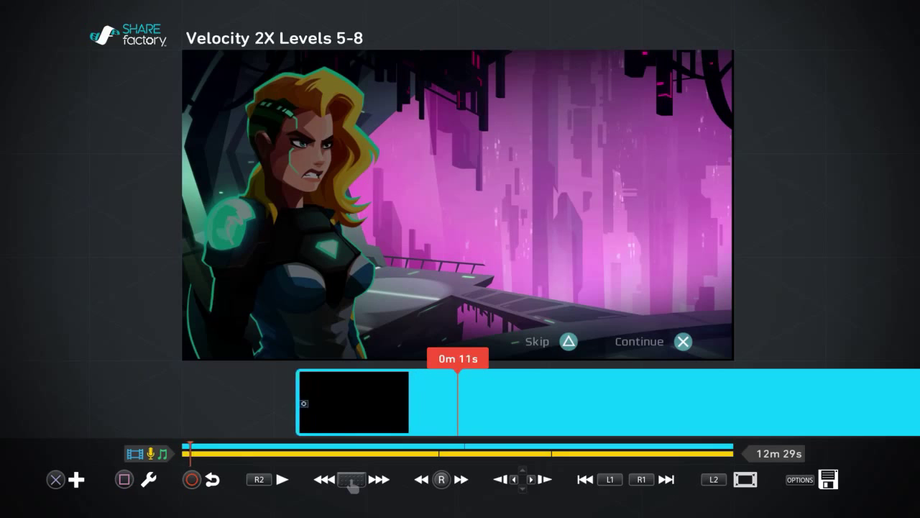
key(Right)
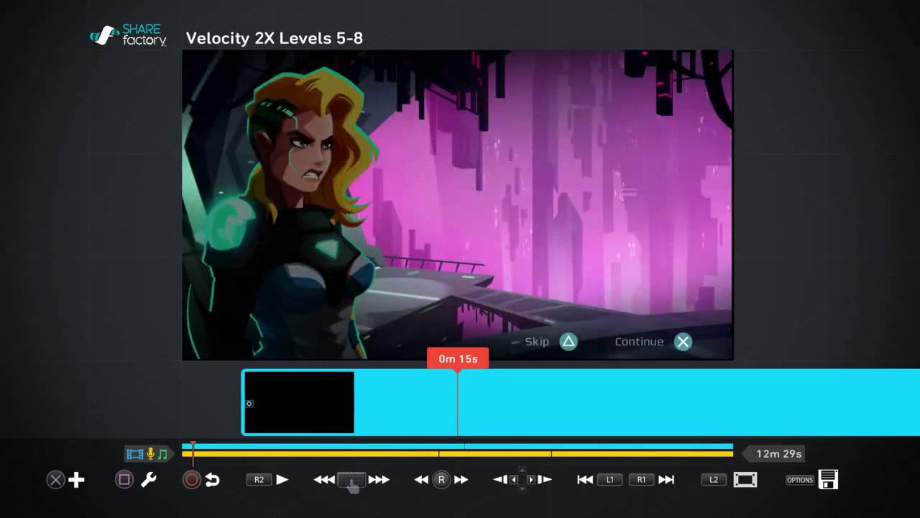
key(L2)
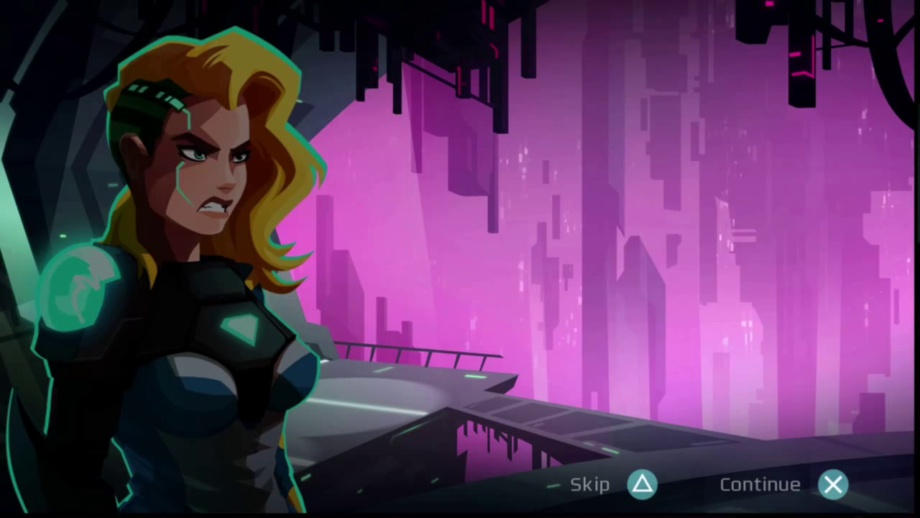
key(f)
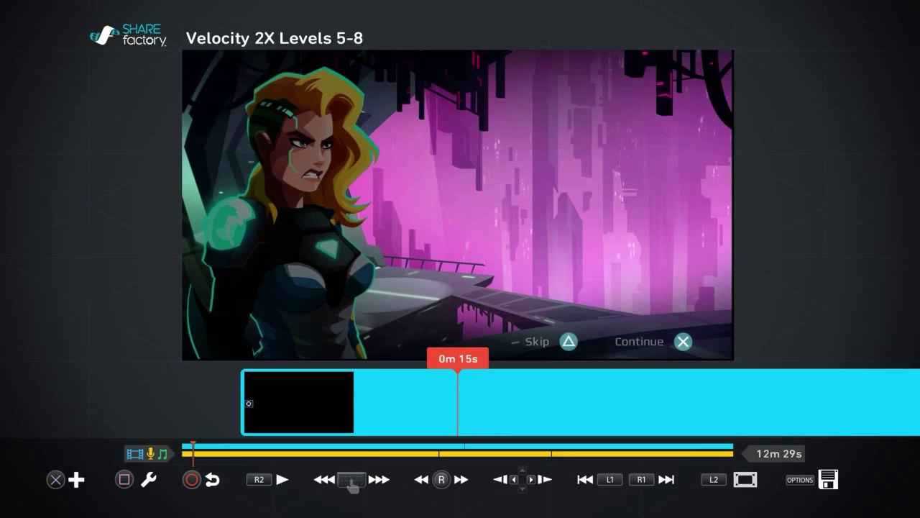
- Add the most recent screenshot, showing the blonde heroine, at the very start of the timeline
key(Left)
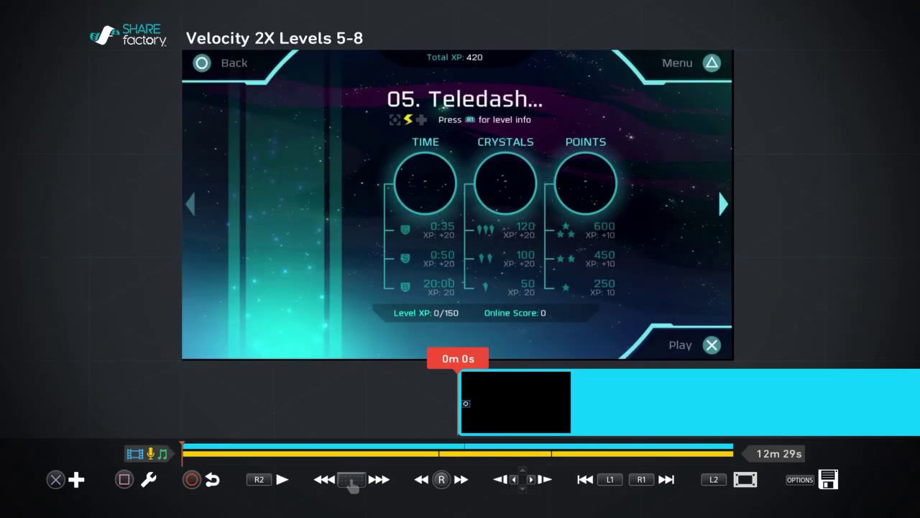
key(Return)
key(Right)
key(Return)
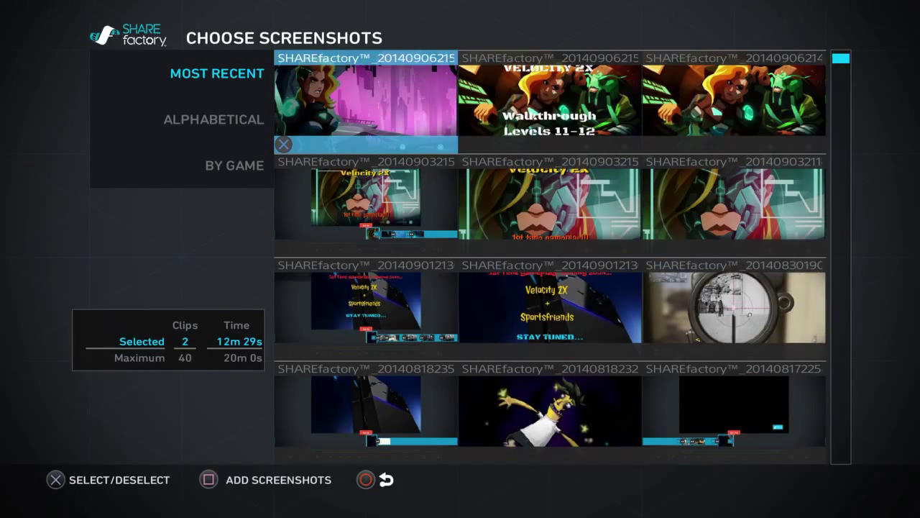
key(Return)
key(s)
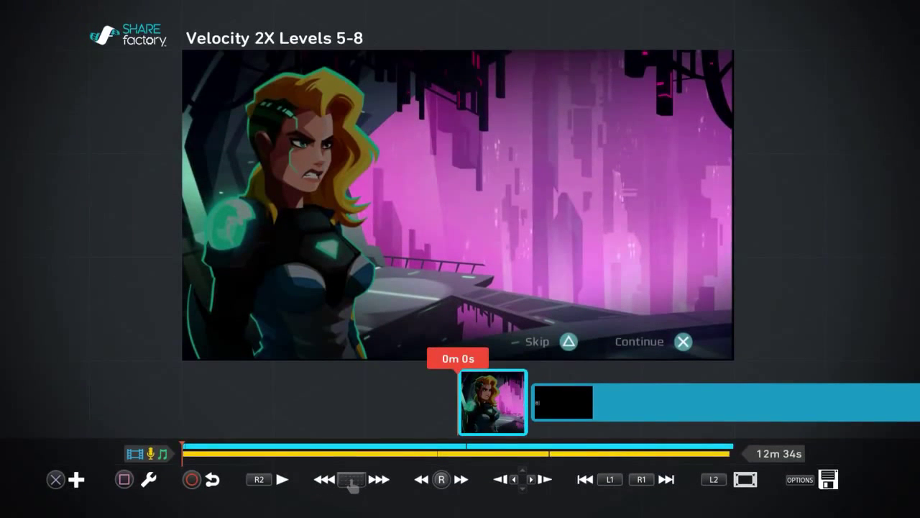
- Add a text effect reading "VELOCITY 2X" in the large stencil font to the opening screenshot at 0m 1s
key(Right)
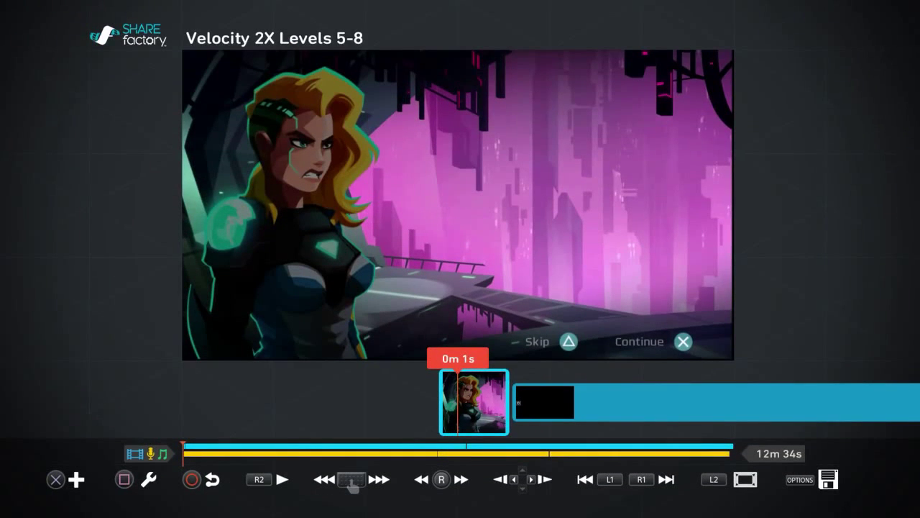
key(Return)
key(Right)
key(Right)
key(Return)
key(Down)
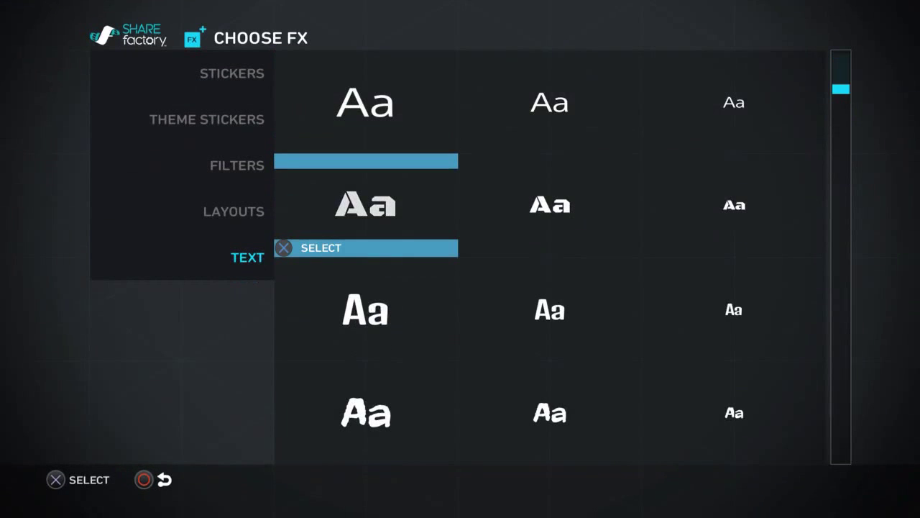
key(Return)
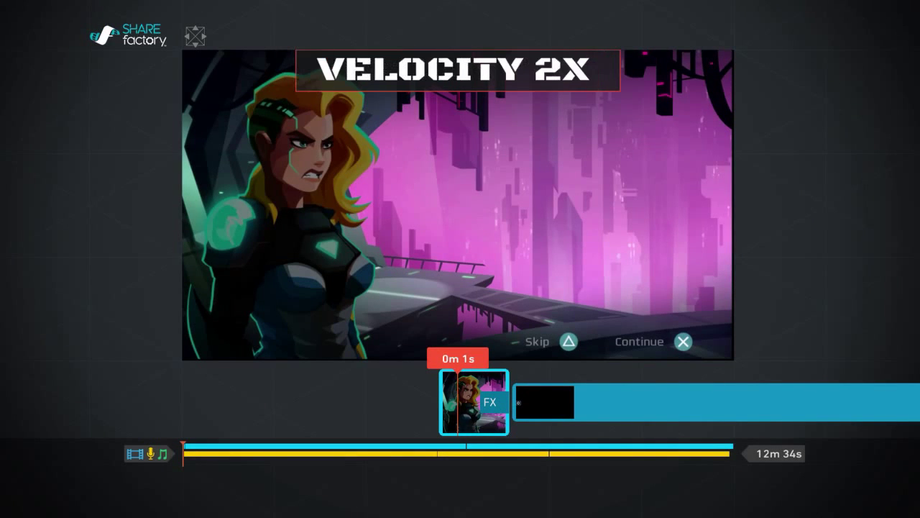
key(Return)
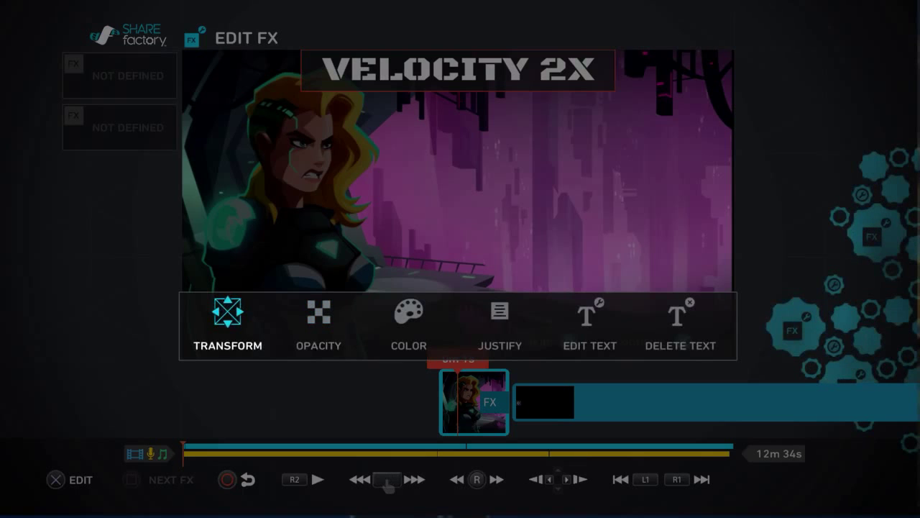
- Move the "VELOCITY 2X" title down and to the right so it sits beside the heroine's head
key(Return)
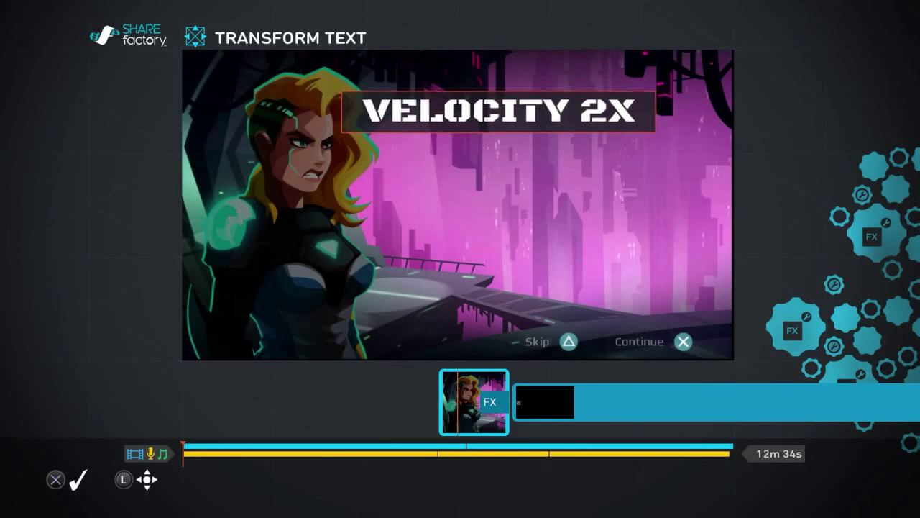
key(Down)
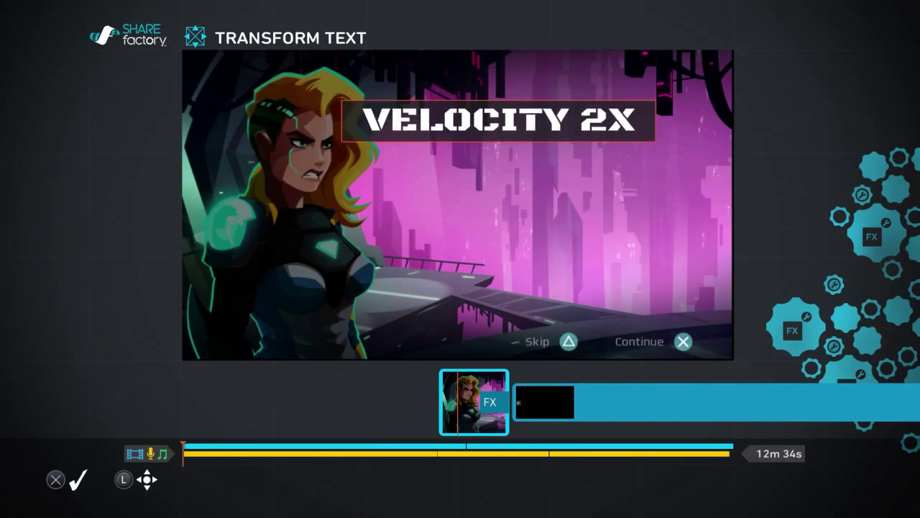
key(Return)
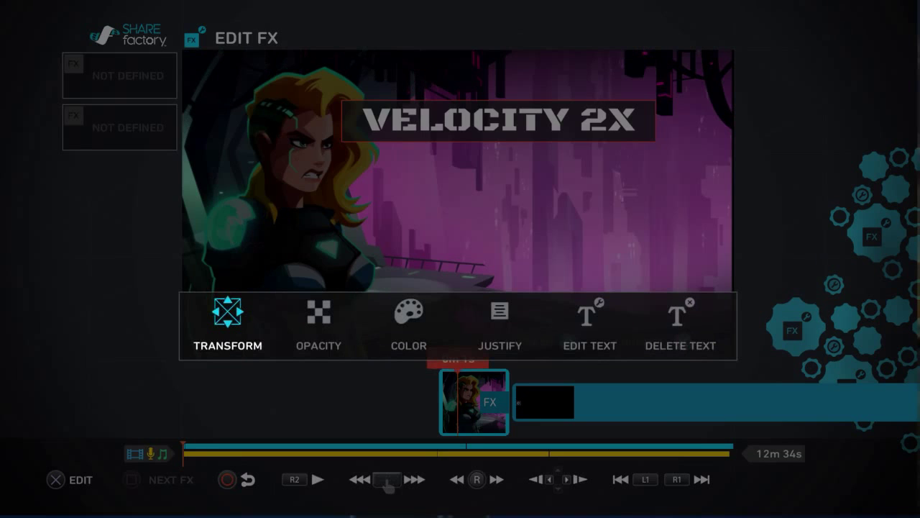
key(Escape)
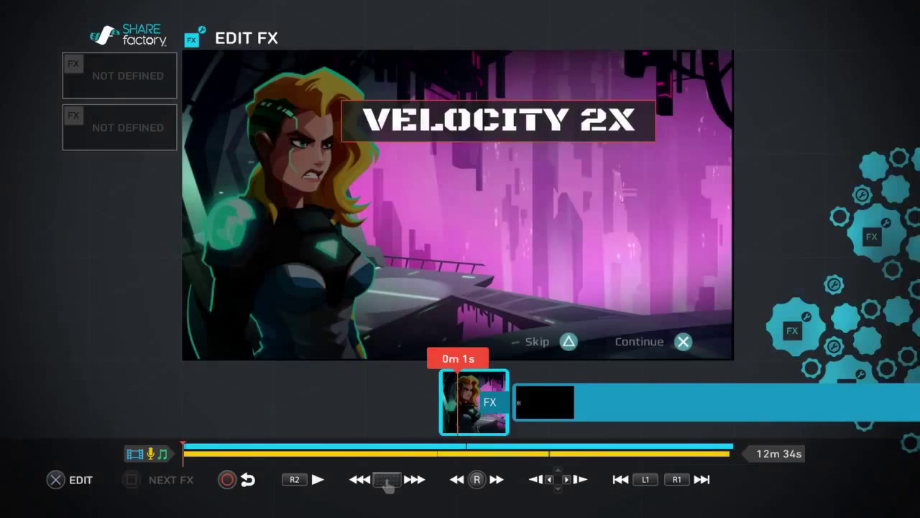
key(Escape)
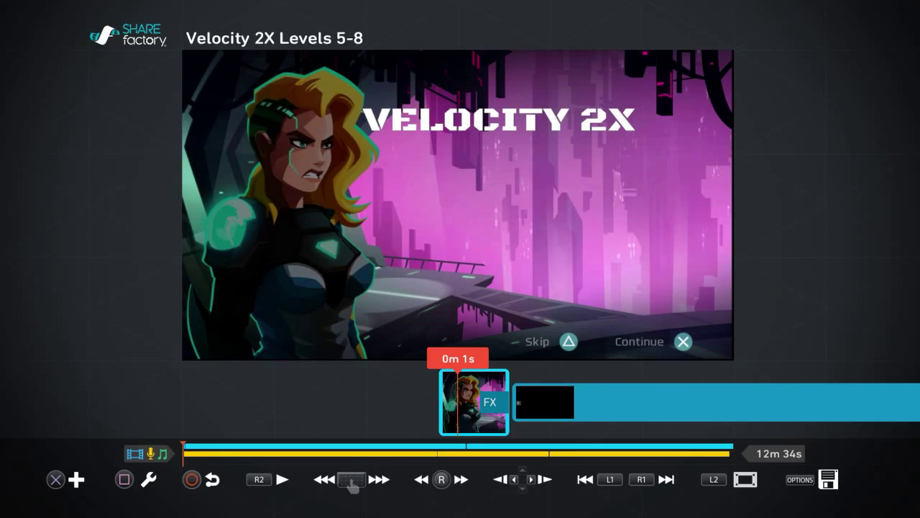
- Add a second text effect reading "Walkthrough" in the same large stencil font to the opening screenshot
key(Return)
key(Right)
key(Right)
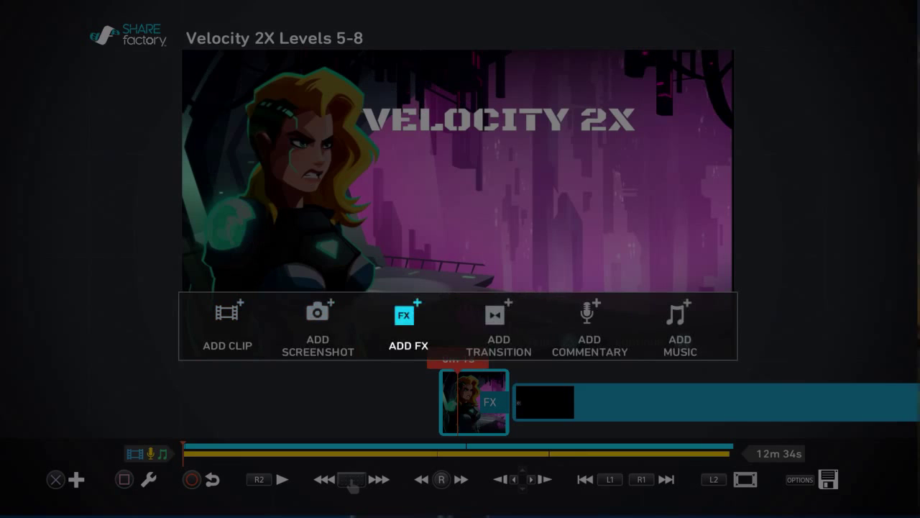
key(Return)
key(Down)
key(Return)
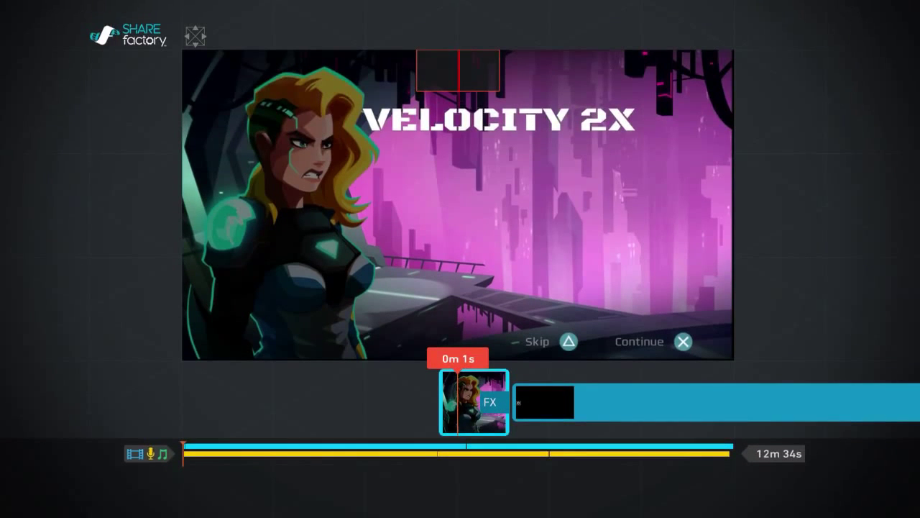
text(W)
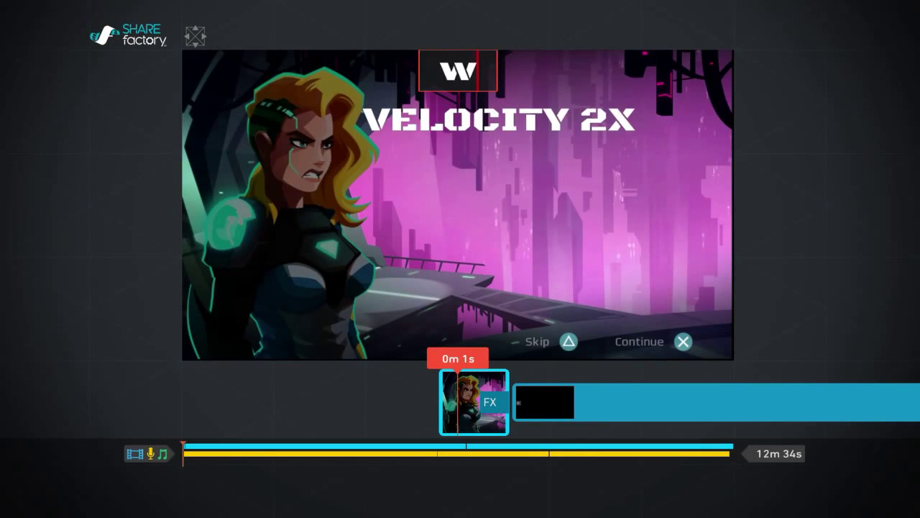
text(alkthrough)
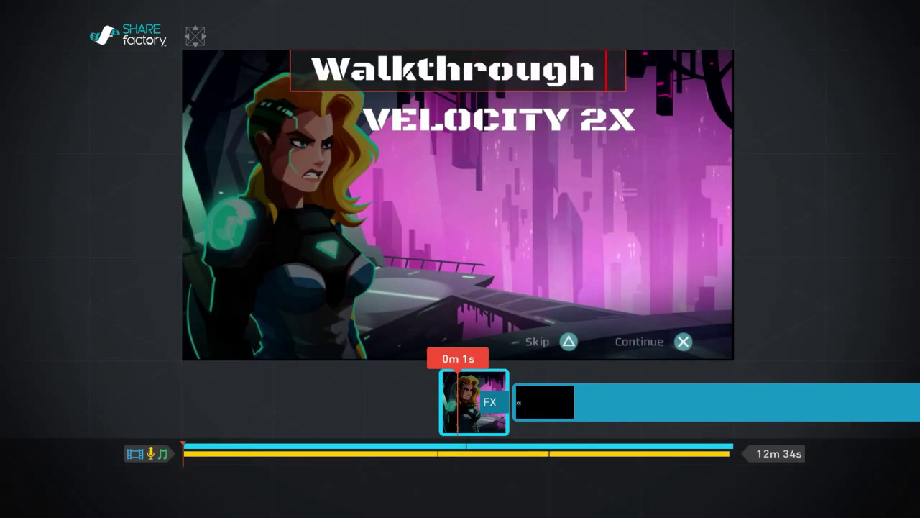
key(Return)
- Position the "Walkthrough" text below the "VELOCITY 2X" title, leaving a gap and roughly aligning their starting edges
key(Return)
key(Down)
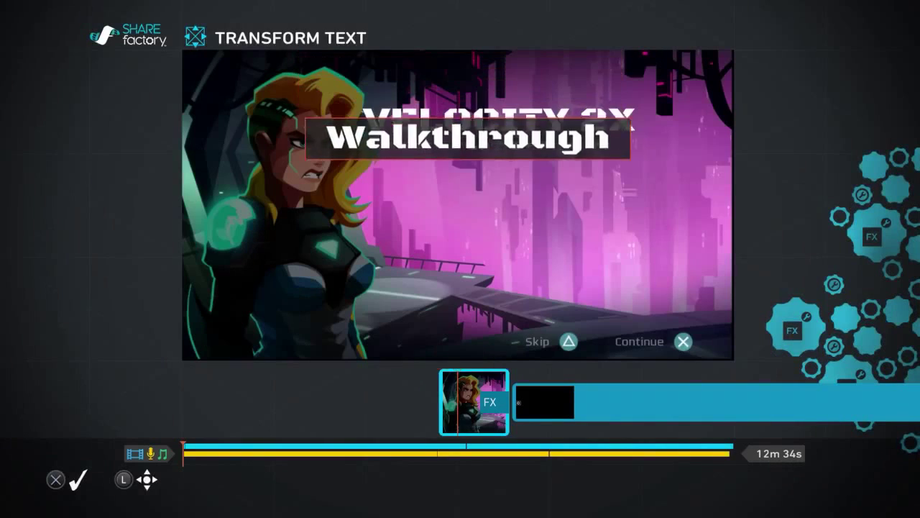
key(Right)
key(Up)
key(Right)
key(Down)
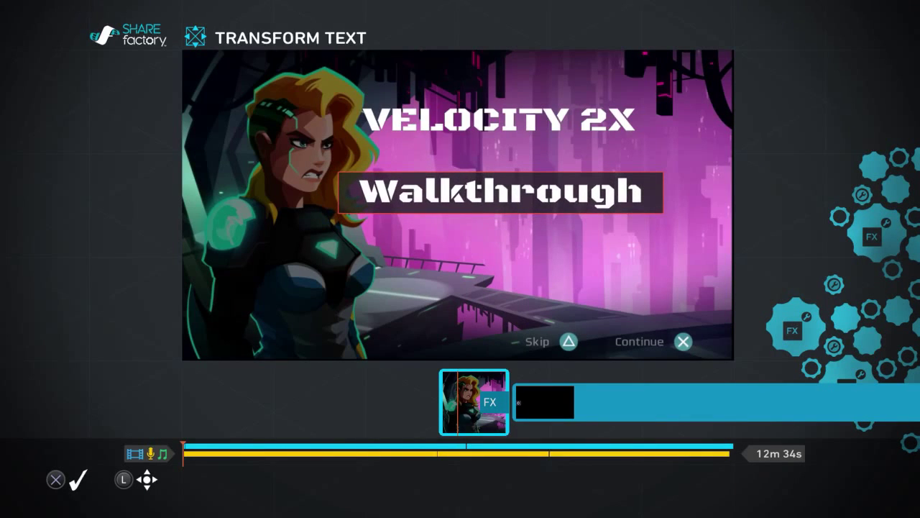
key(Down)
key(Right)
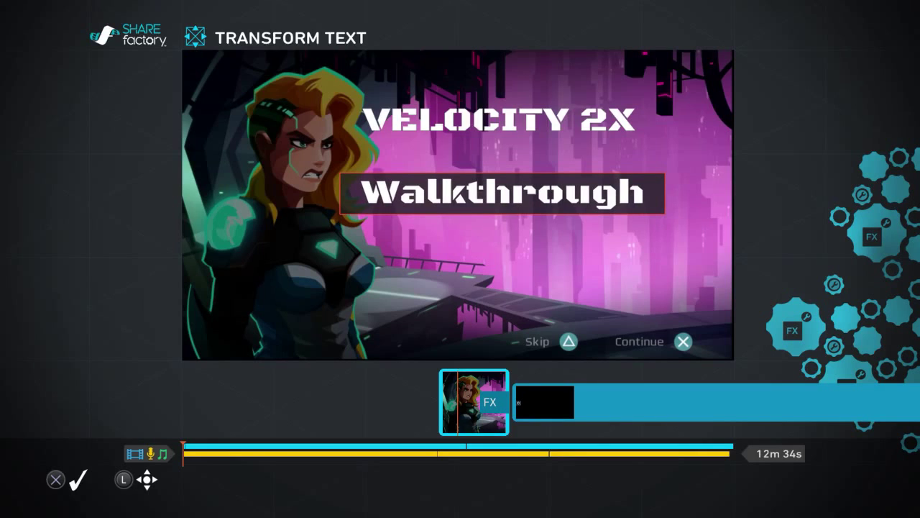
key(Return)
- Recolour the white "Walkthrough" text black and return to the project timeline
key(Right)
key(Right)
key(Return)
key(Right)
key(Right)
key(Right)
key(Right)
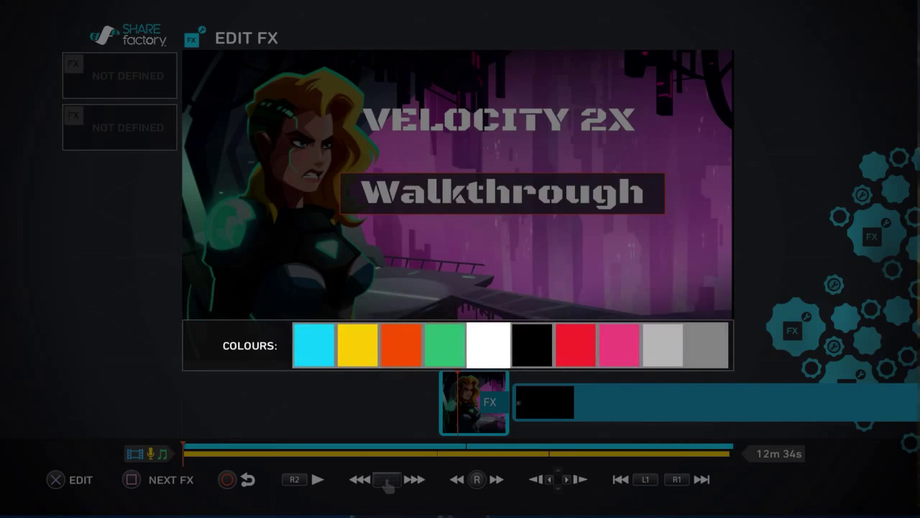
key(Right)
key(Return)
key(Right)
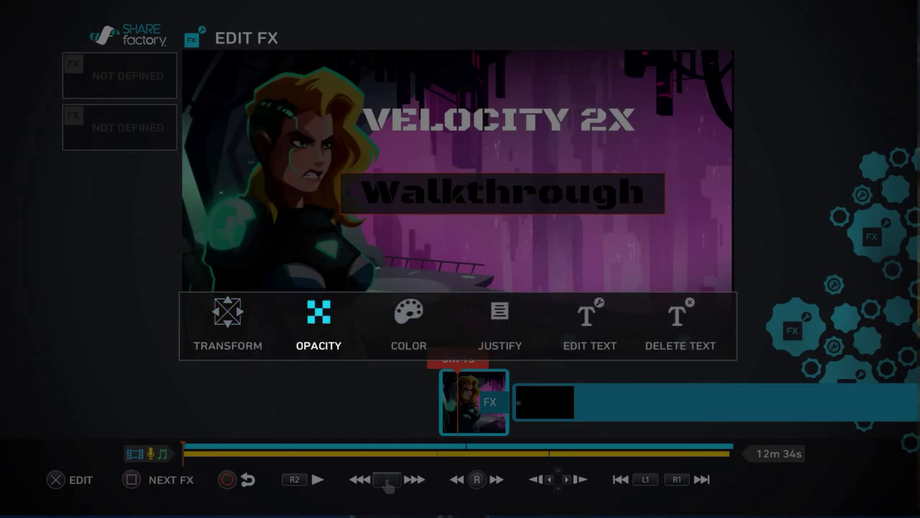
key(Left)
key(Escape)
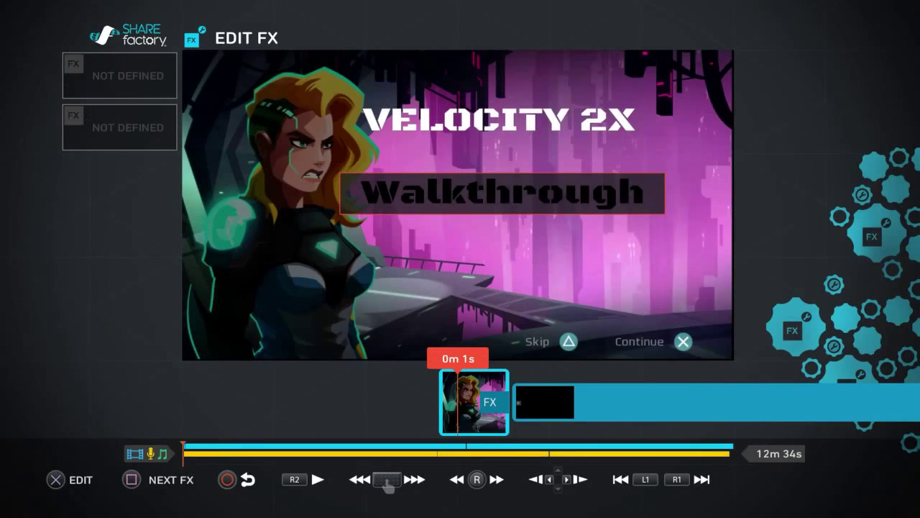
key(Escape)
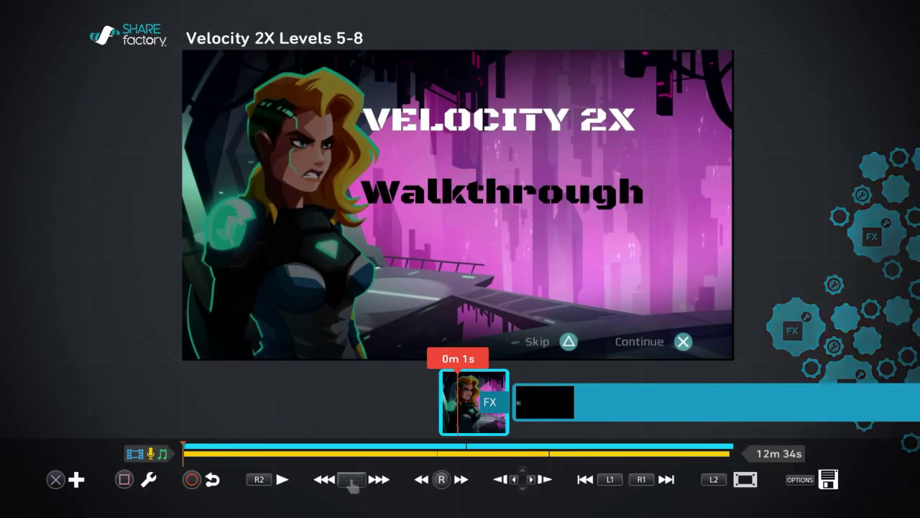
- Add another text effect reading "Walkthrough" in the large stencil font to the opening screenshot, keeping it white
key(Return)
key(Right)
key(Right)
key(Return)
key(Down)
key(Return)
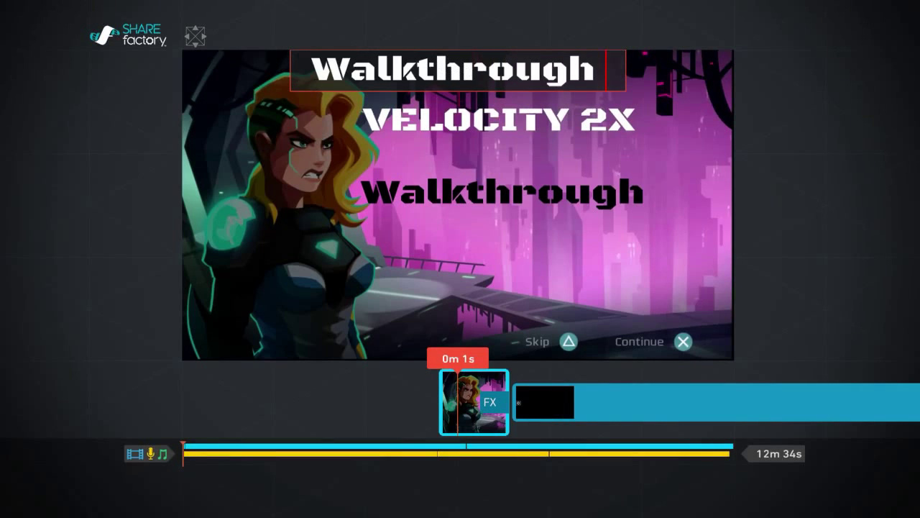
key(Return)
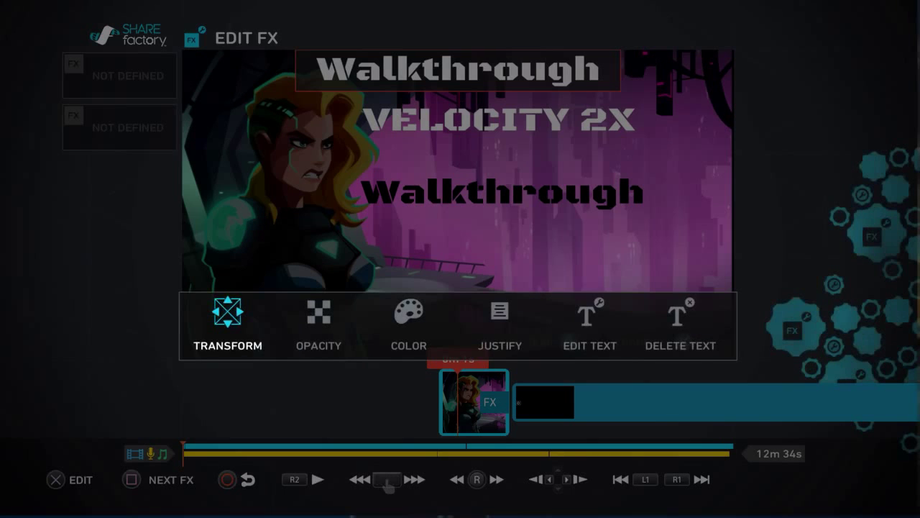
- Place the white "Walkthrough" over the black copy, offset slightly up and to the left to form a drop shadow
key(Return)
key(Down)
key(Right)
key(Up)
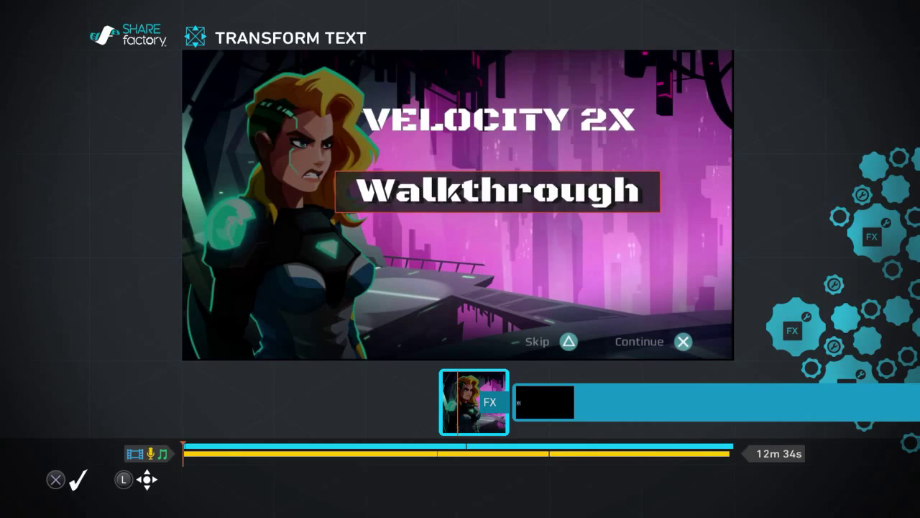
key(Right)
key(Return)
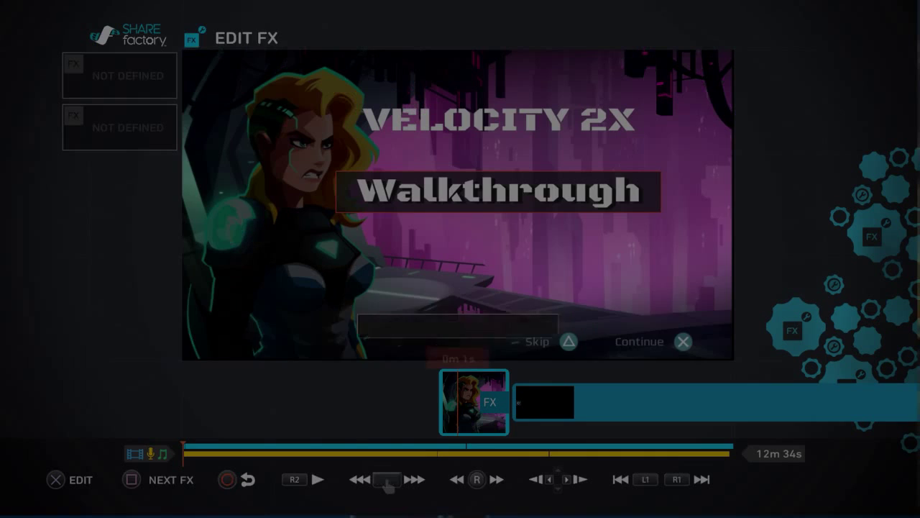
key(Return)
key(Return)
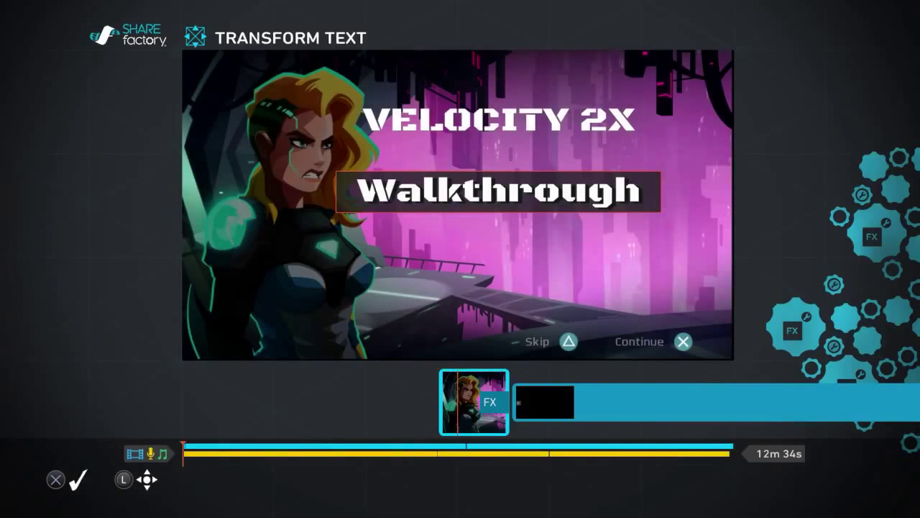
key(Return)
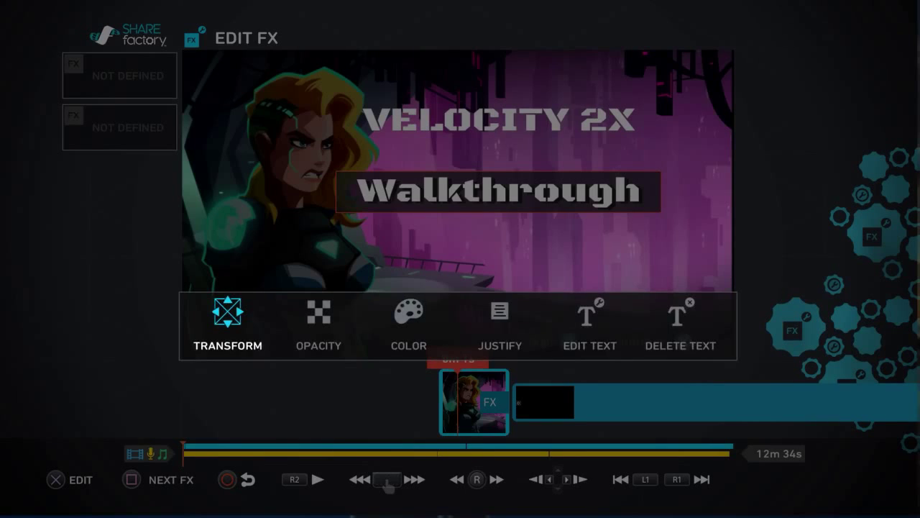
key(Escape)
key(Escape)
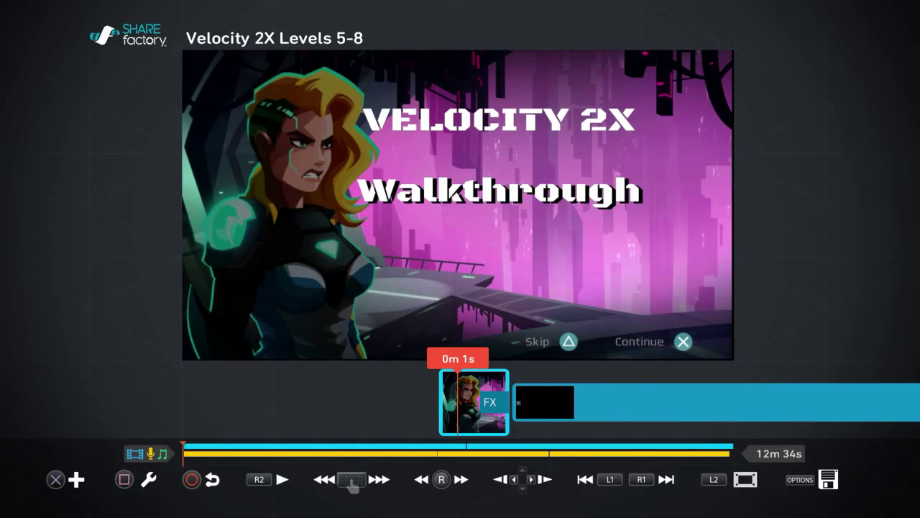
- Recolour the existing "VELOCITY 2X" title on the opening screenshot black
key(Return)
key(Right)
key(Right)
key(Right)
key(Right)
key(Right)
key(Return)
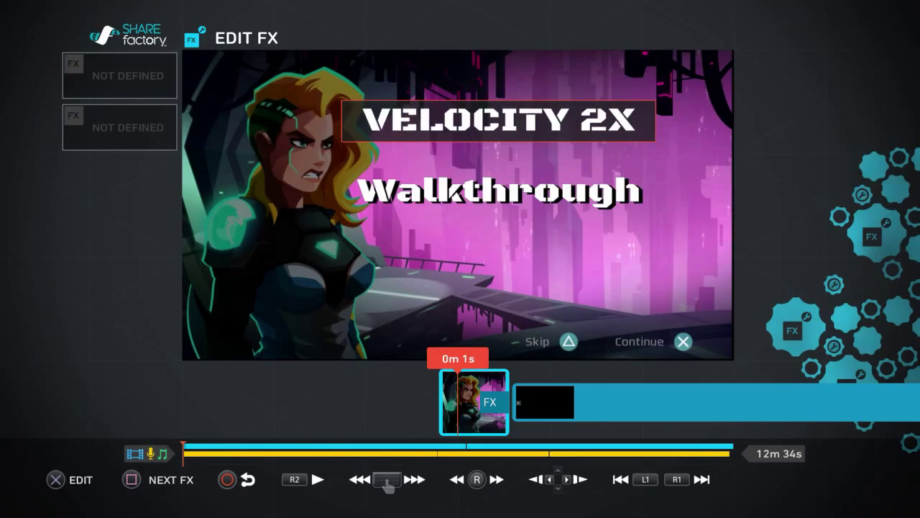
key(Return)
key(Right)
key(Right)
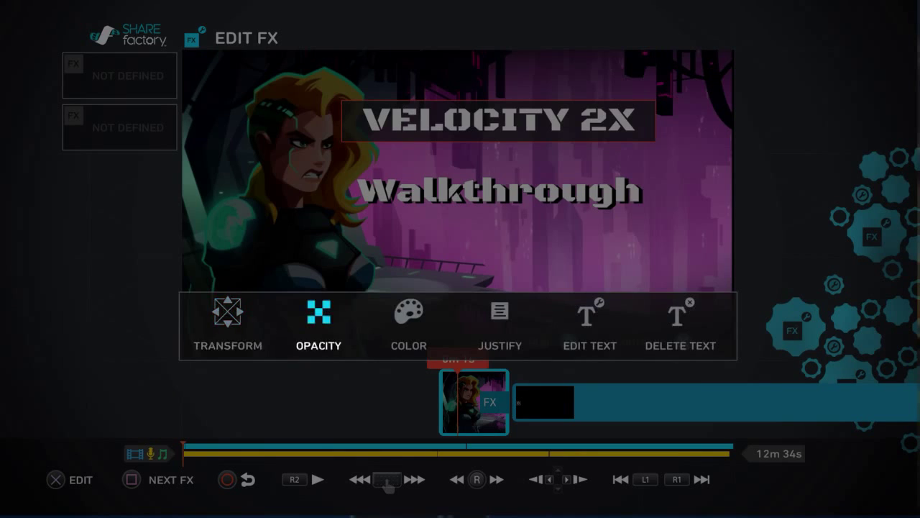
key(Return)
key(Right)
key(Right)
key(Right)
key(Right)
key(Right)
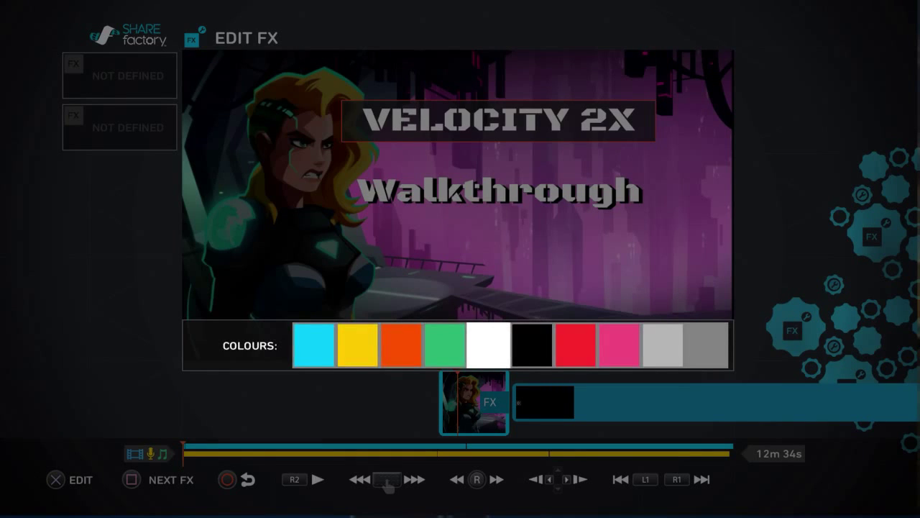
key(Return)
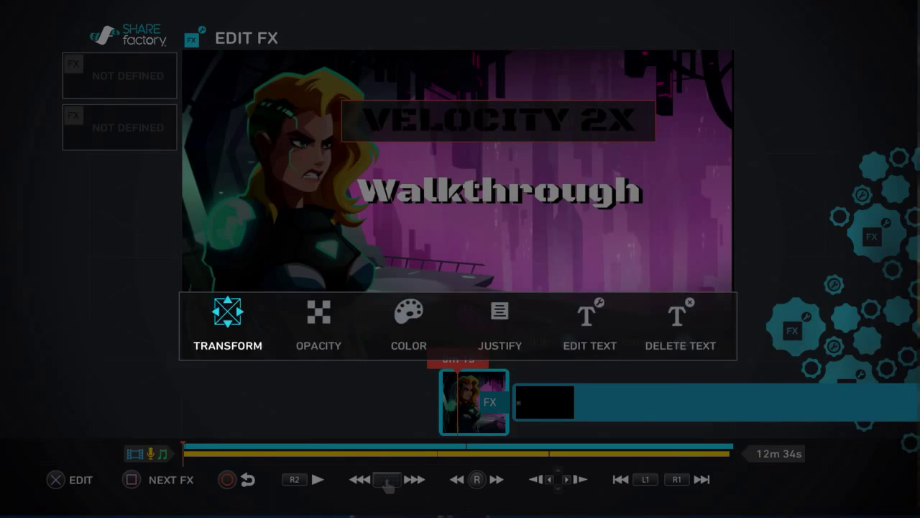
key(Right)
key(Right)
key(Return)
key(Right)
key(Right)
key(Right)
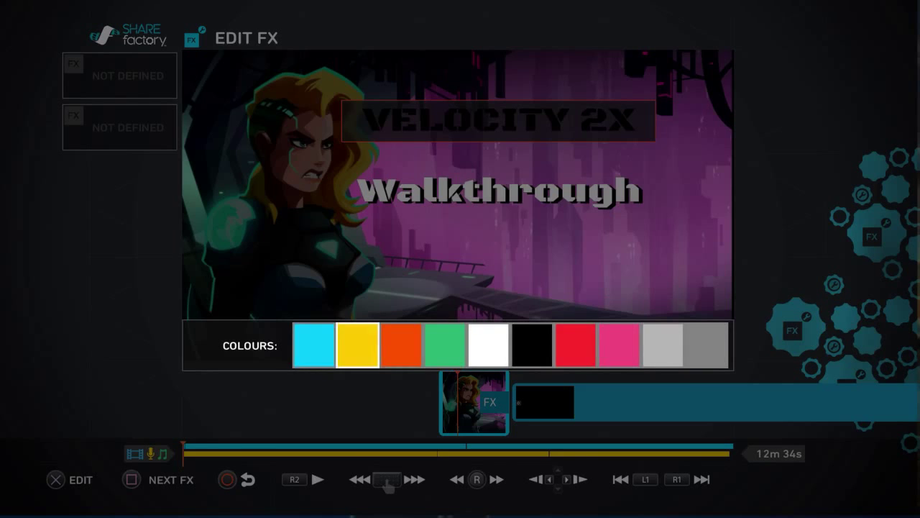
key(Right)
key(Right)
key(Return)
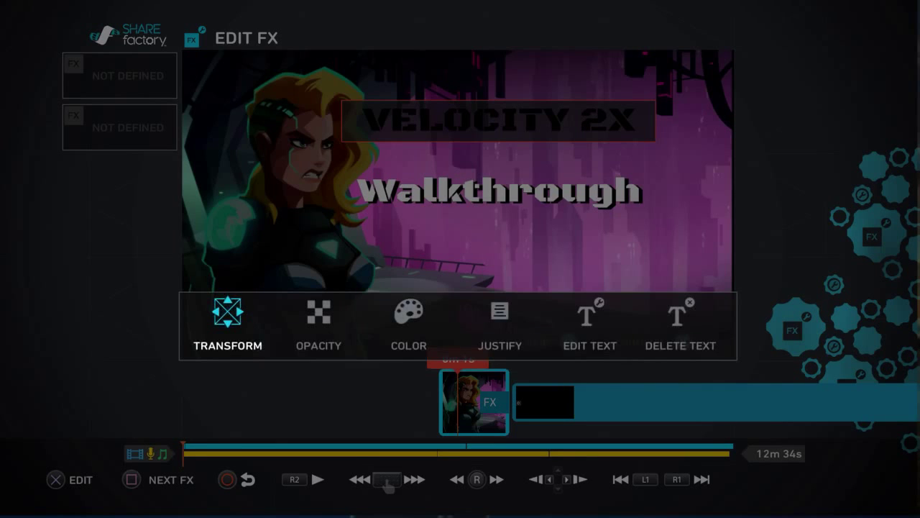
key(Escape)
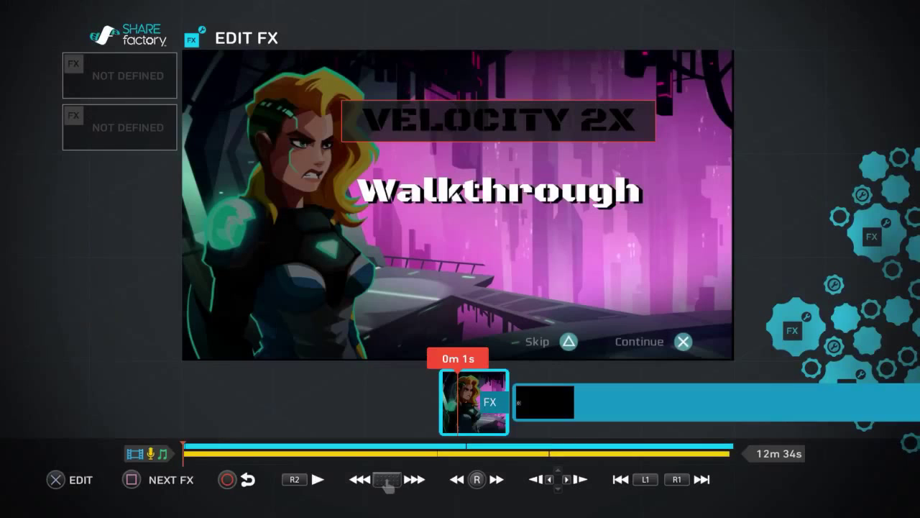
- Add another text effect reading "VELOCITY 2X" in the large stencil font, keeping it white
key(Return)
key(Return)
key(Right)
key(Right)
key(Return)
key(Down)
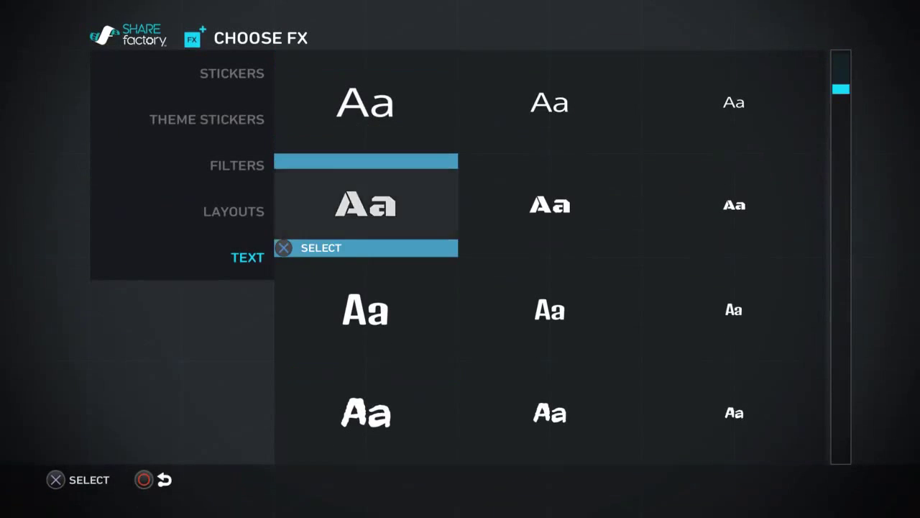
key(Return)
text(V)
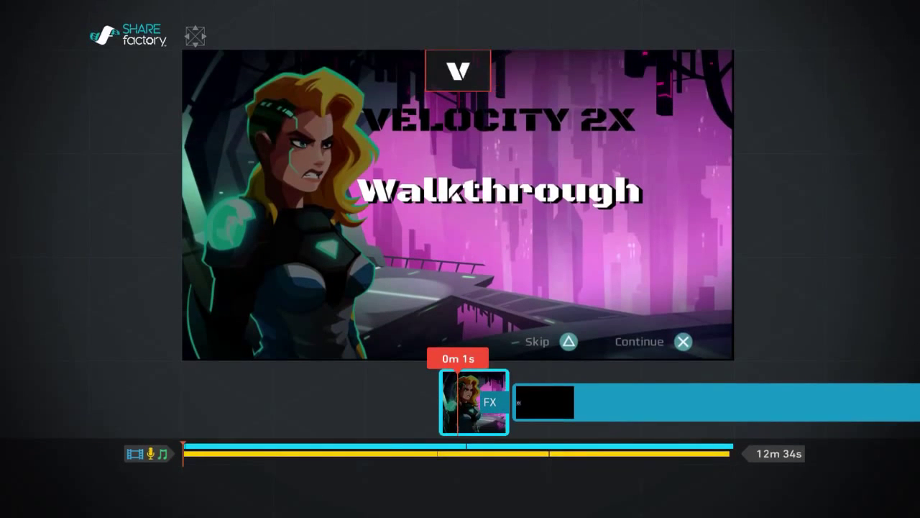
text(ELOCITY 2X)
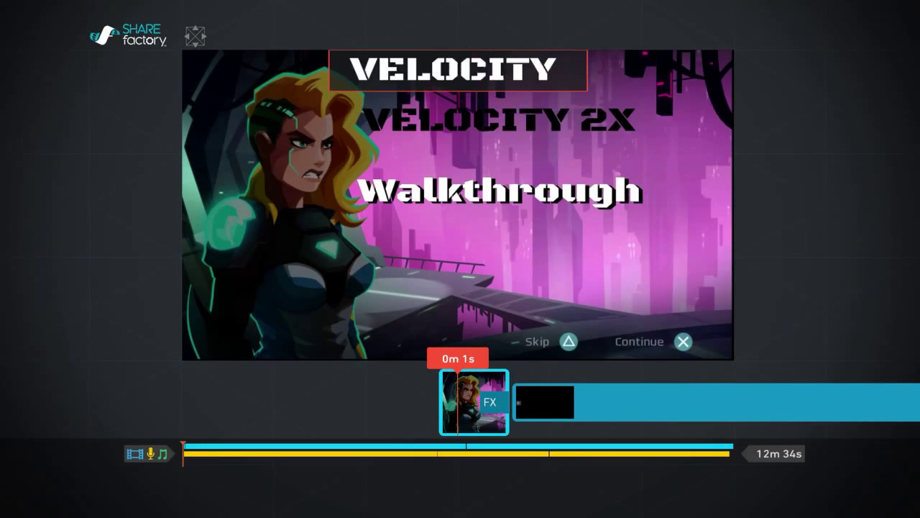
key(Return)
key(Return)
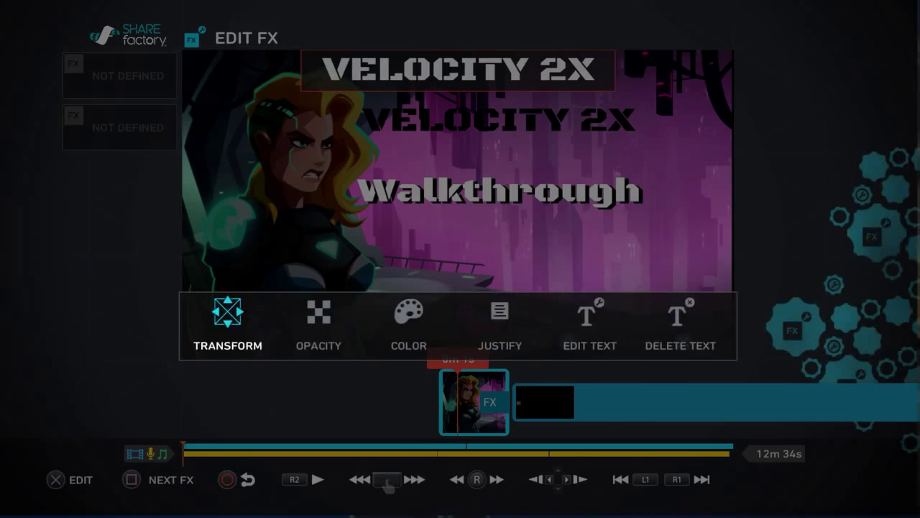
- Move the white "VELOCITY 2X" text down and to the right onto the black copy of the title
key(Return)
key(Down)
key(Right)
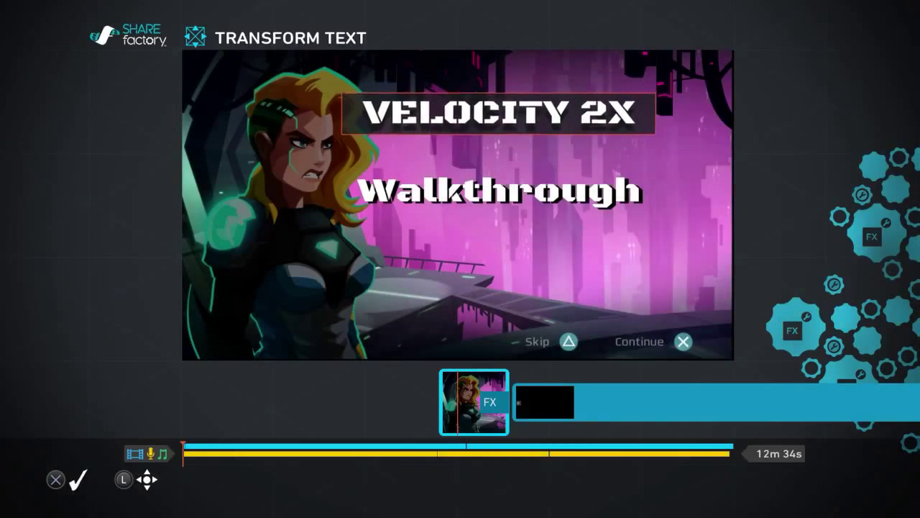
key(Down)
key(Right)
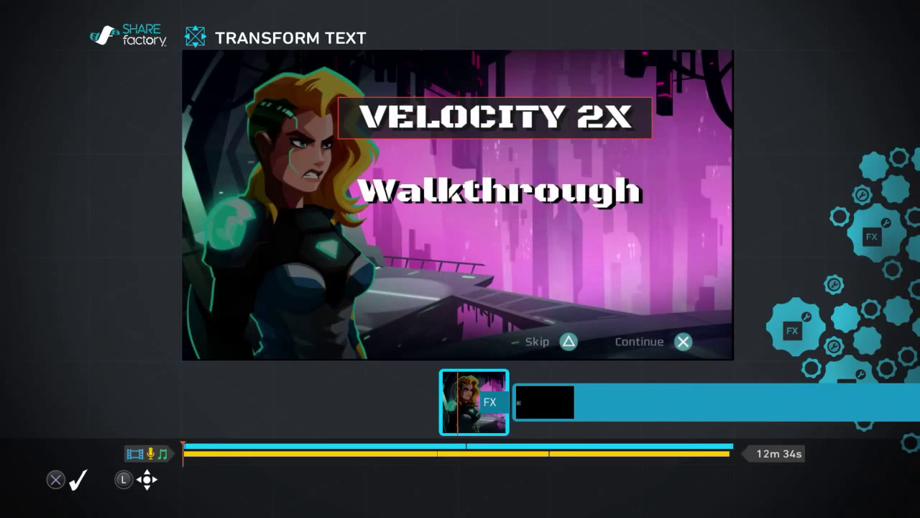
- Fine-tune the white "VELOCITY 2X" slightly up and left of its black copy, matching the drop shadow on "Walkthrough"
key(Right)
key(Down)
key(Up)
key(Up)
key(Left)
key(Down)
key(Right)
key(Down)
key(Up)
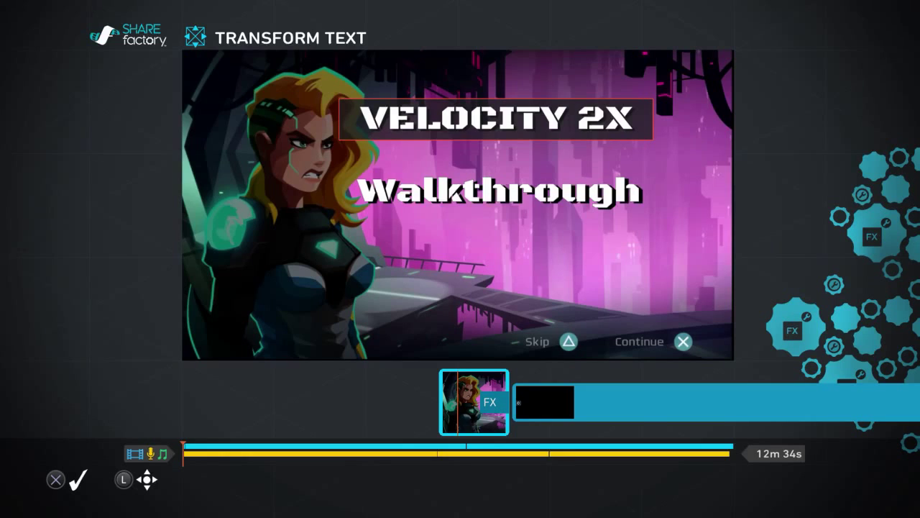
key(Left)
key(Right)
key(Left)
key(Left)
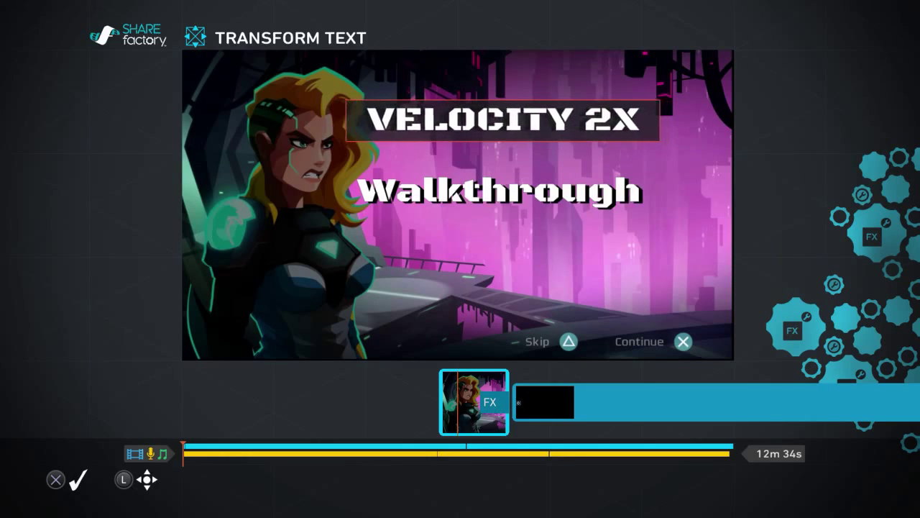
key(Up)
key(Right)
key(Down)
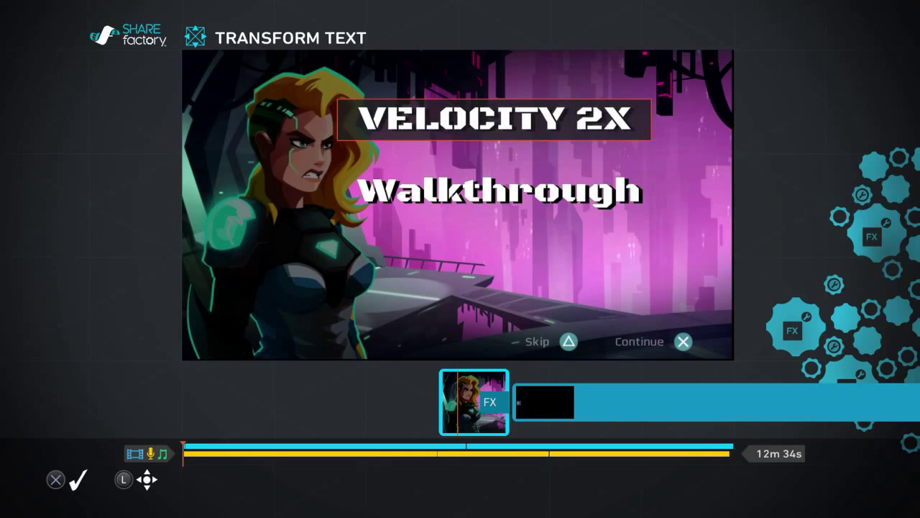
key(Return)
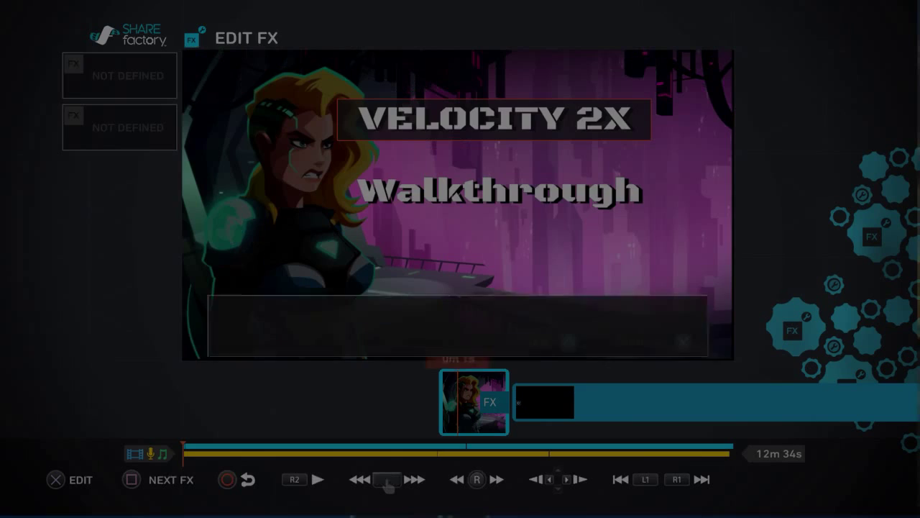
key(Escape)
key(Escape)
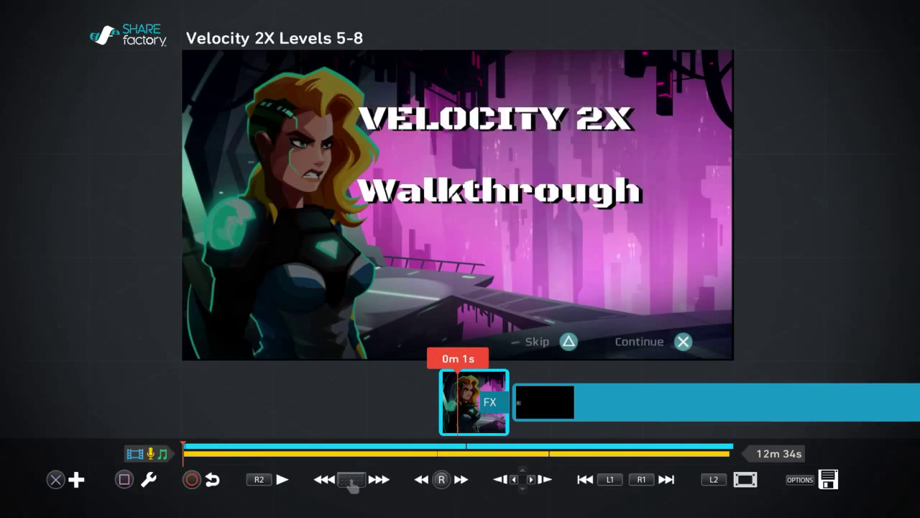
- Add a text effect reading "Levels 5-8" in the large stencil font to the opening screenshot
key(Return)
key(Right)
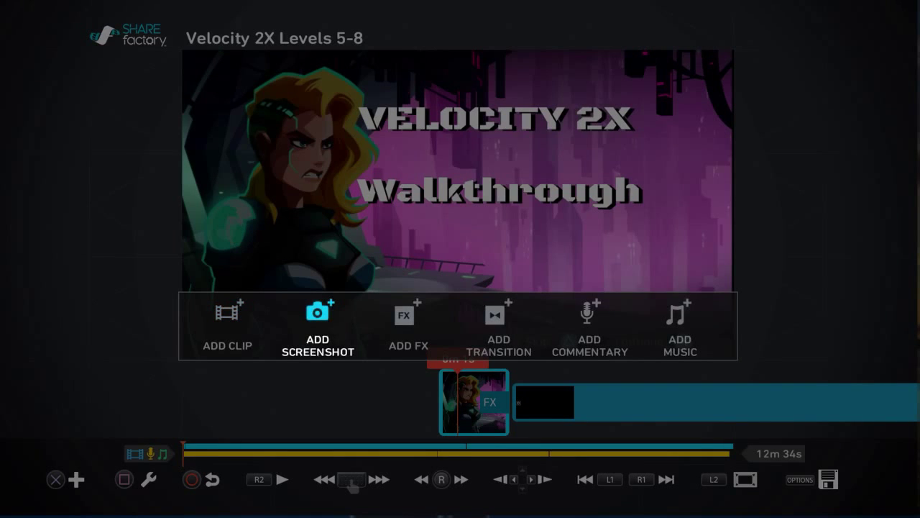
key(Right)
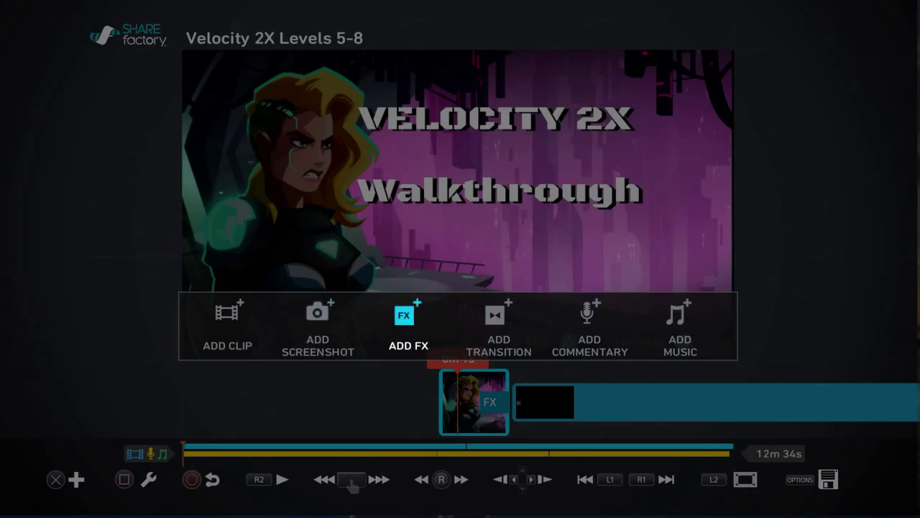
key(Return)
key(Down)
key(Return)
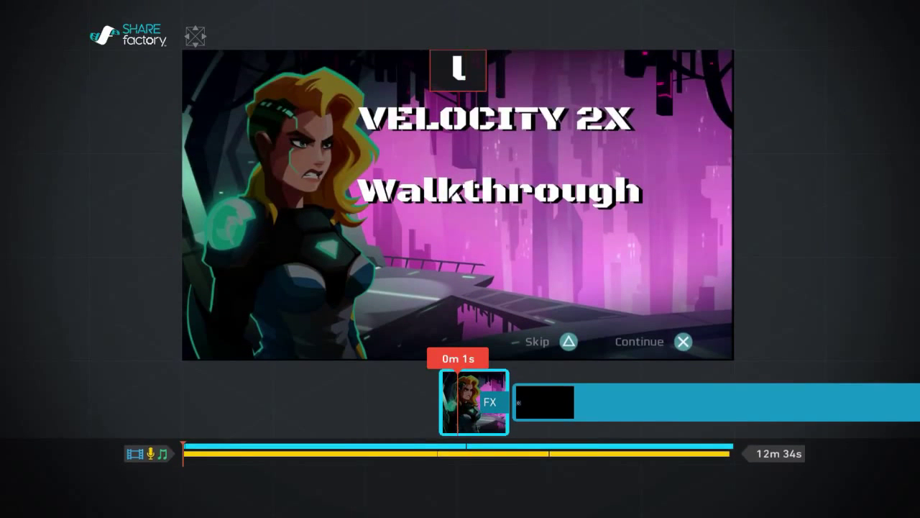
text(Levels)
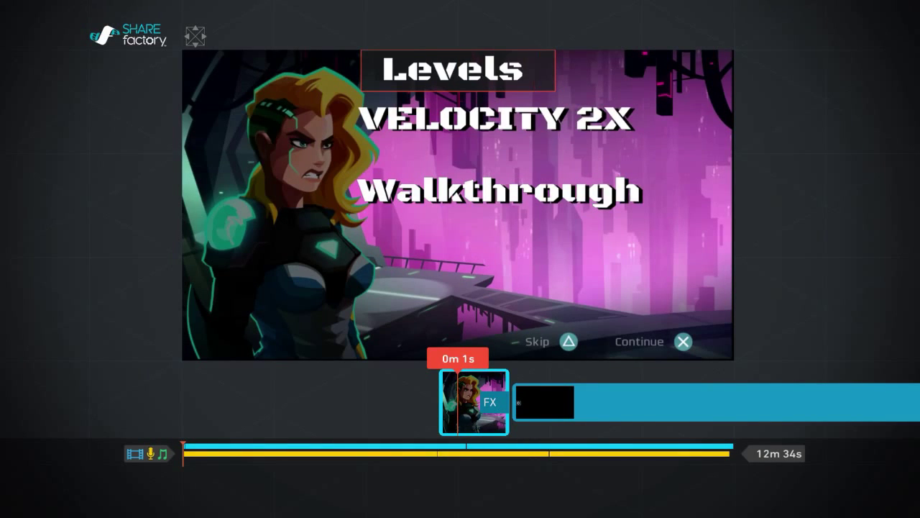
text(5)
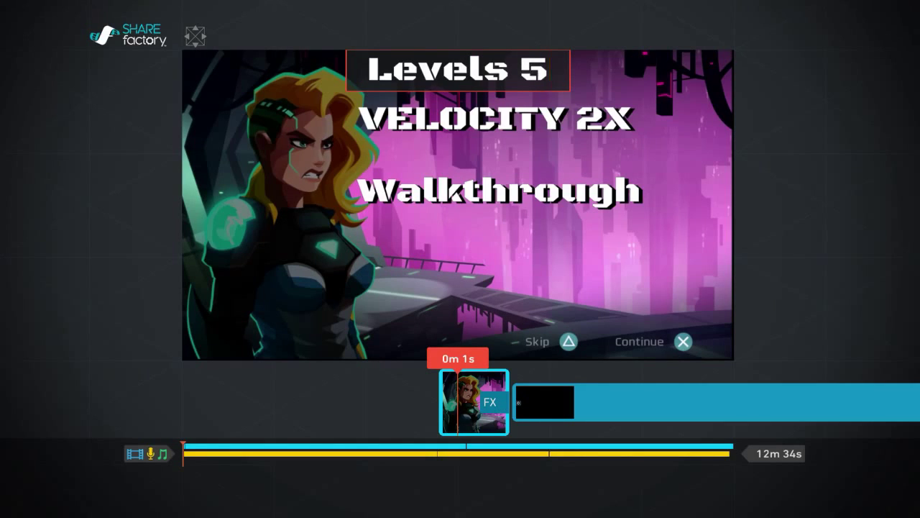
text(-)
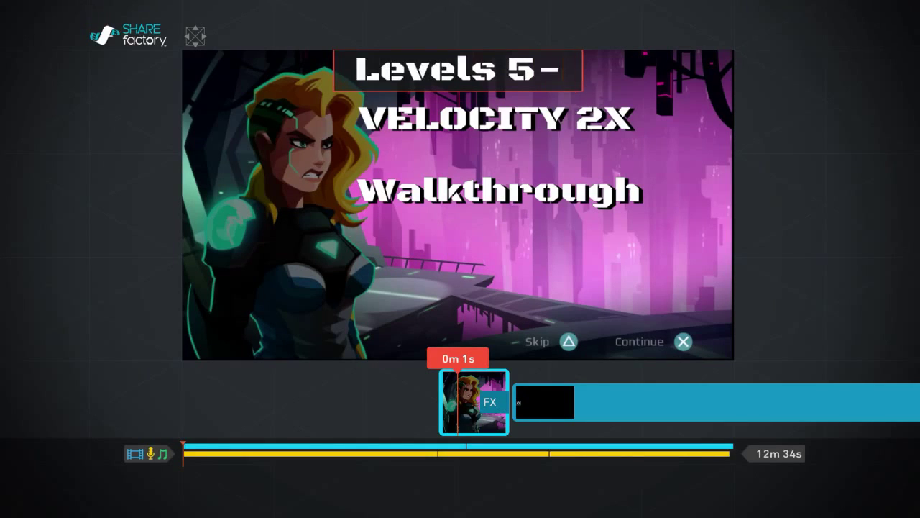
text(8)
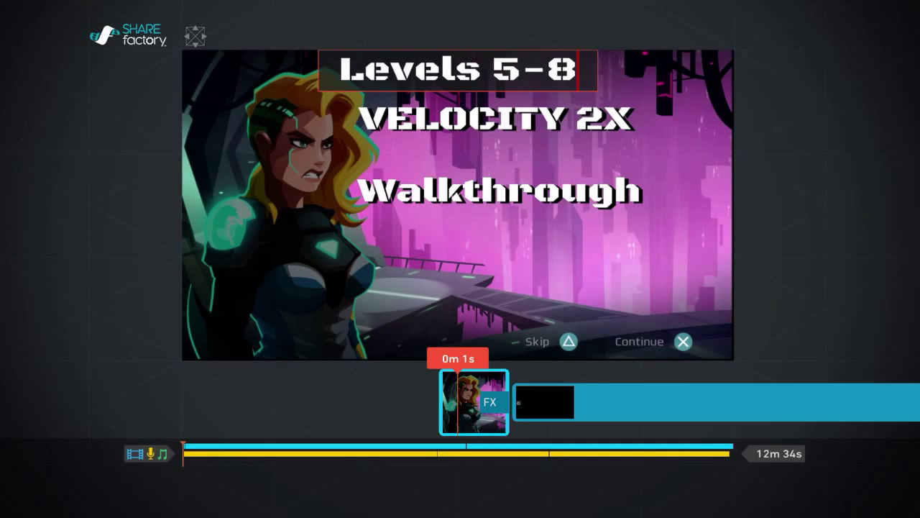
key(Return)
- Recolour the new "Levels 5-8" text black
key(Right)
key(Right)
key(Return)
key(Right)
key(Right)
key(Right)
key(Right)
key(Right)
key(Return)
- Position the black "Levels 5-8" text below "Walkthrough", roughly centred beneath the two title lines
key(Return)
key(Down)
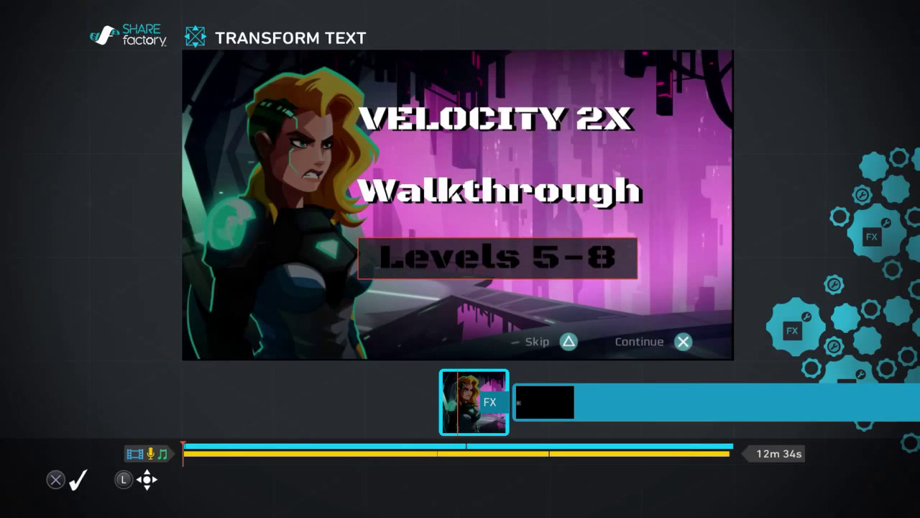
key(Left)
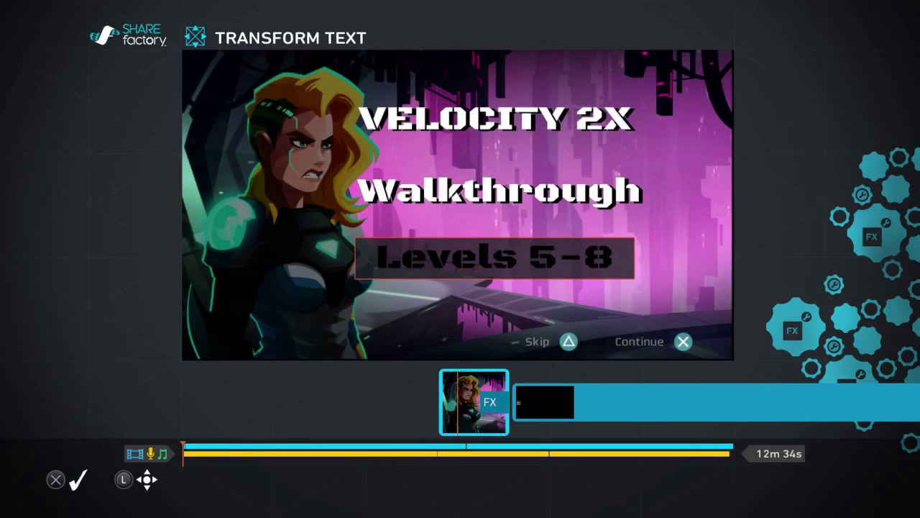
key(Right)
key(Left)
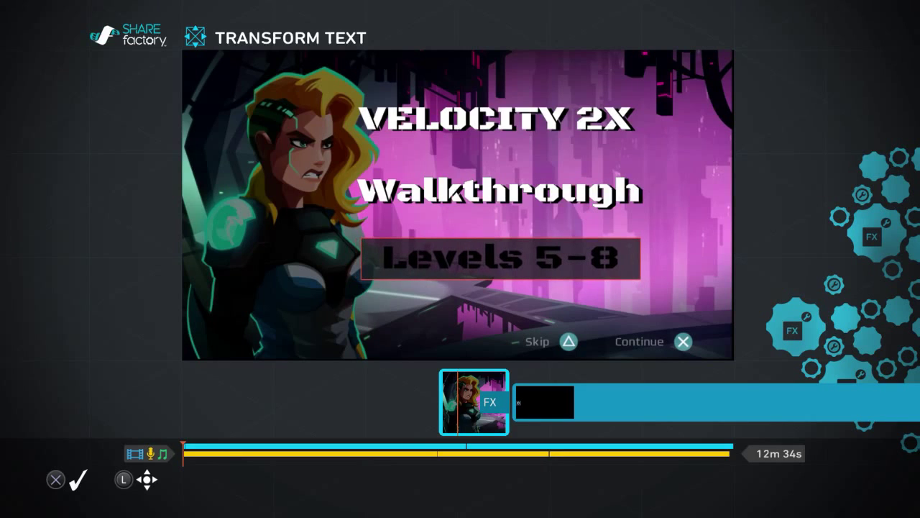